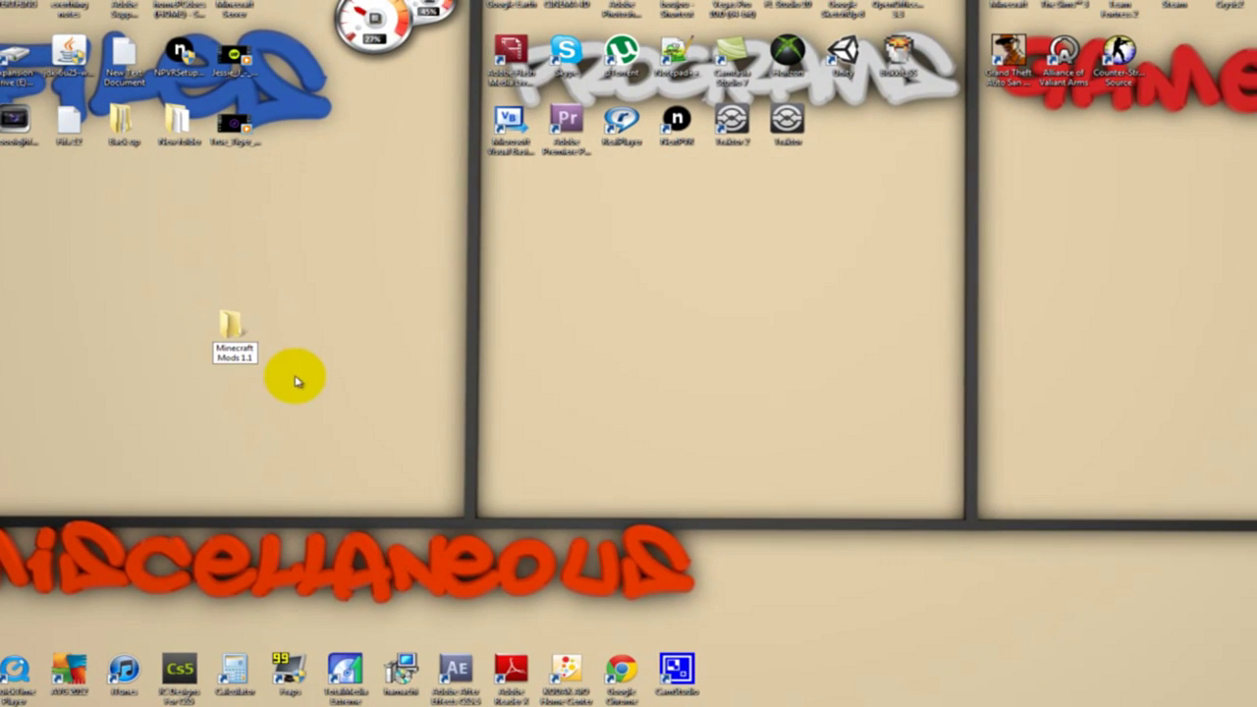
- Confirm the folder name Minecraft Mods 1.1 and move the folder aside on the desktop
click(129, 101)
drag(251, 340, 0, 206)
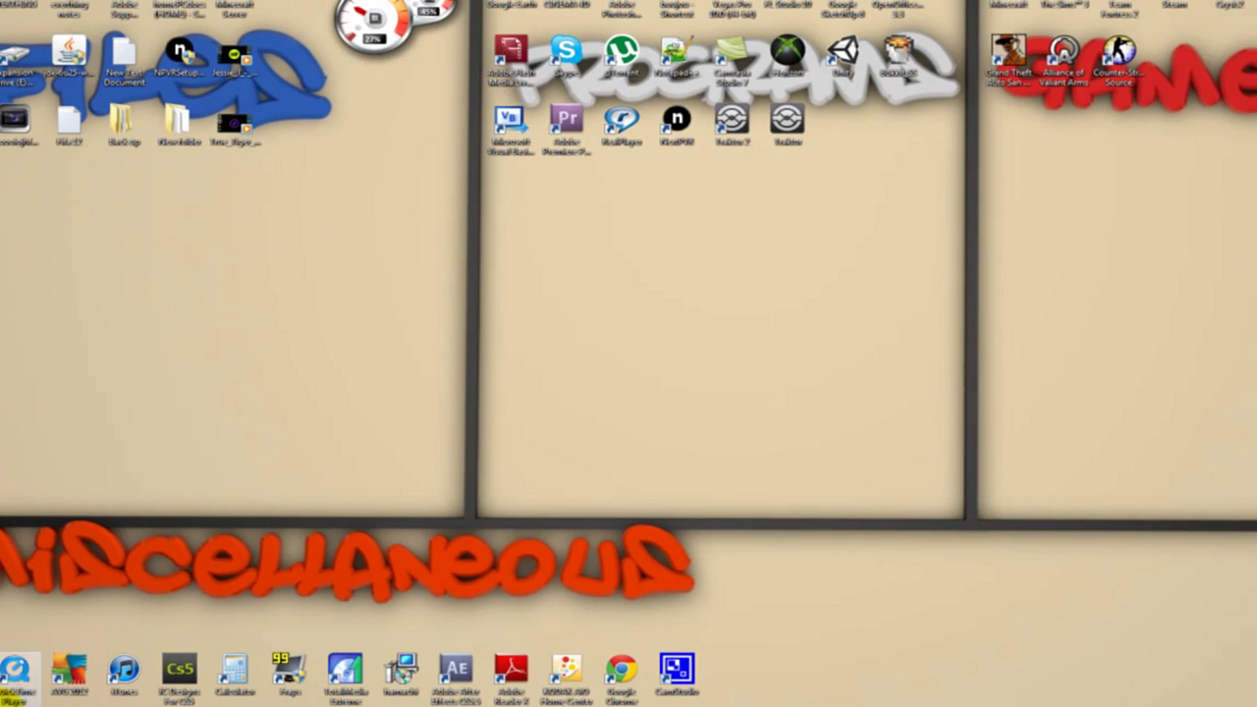
- Switch to Internet Explorer, search Google for risugami's modloader and open the Minecraft Forum thread Risugami's Mods - Everything Updated
click(70, 667)
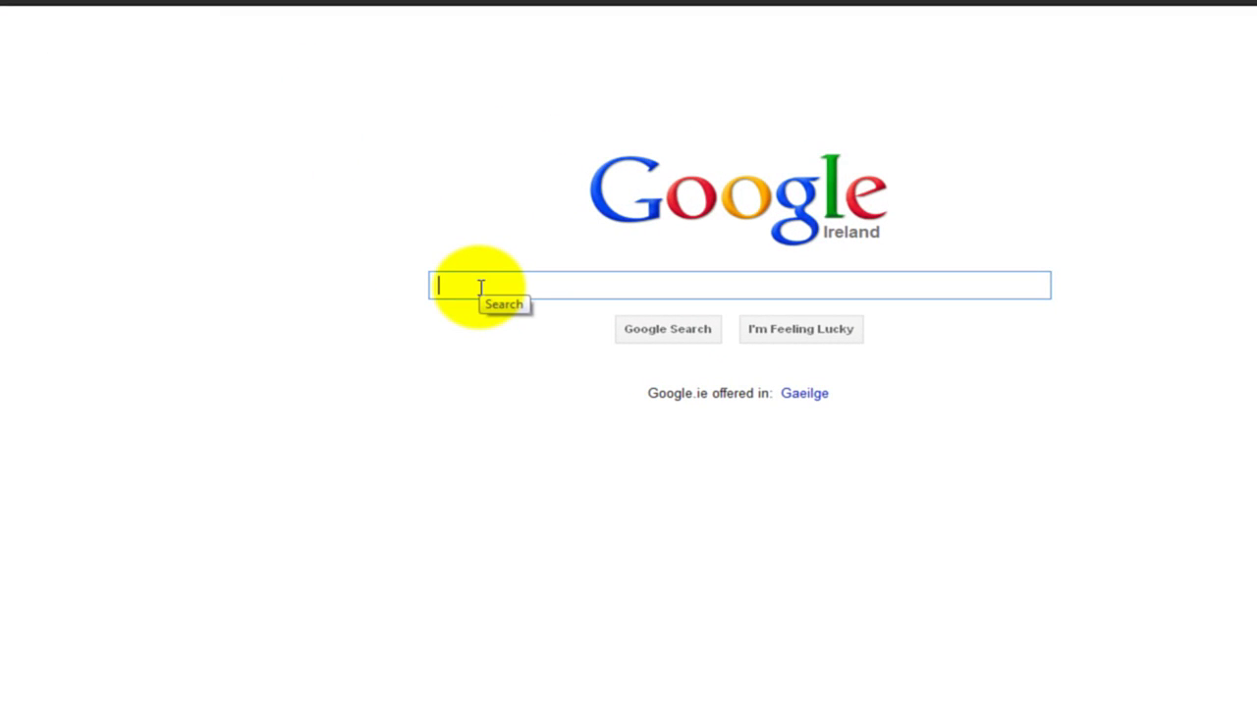
text(m)
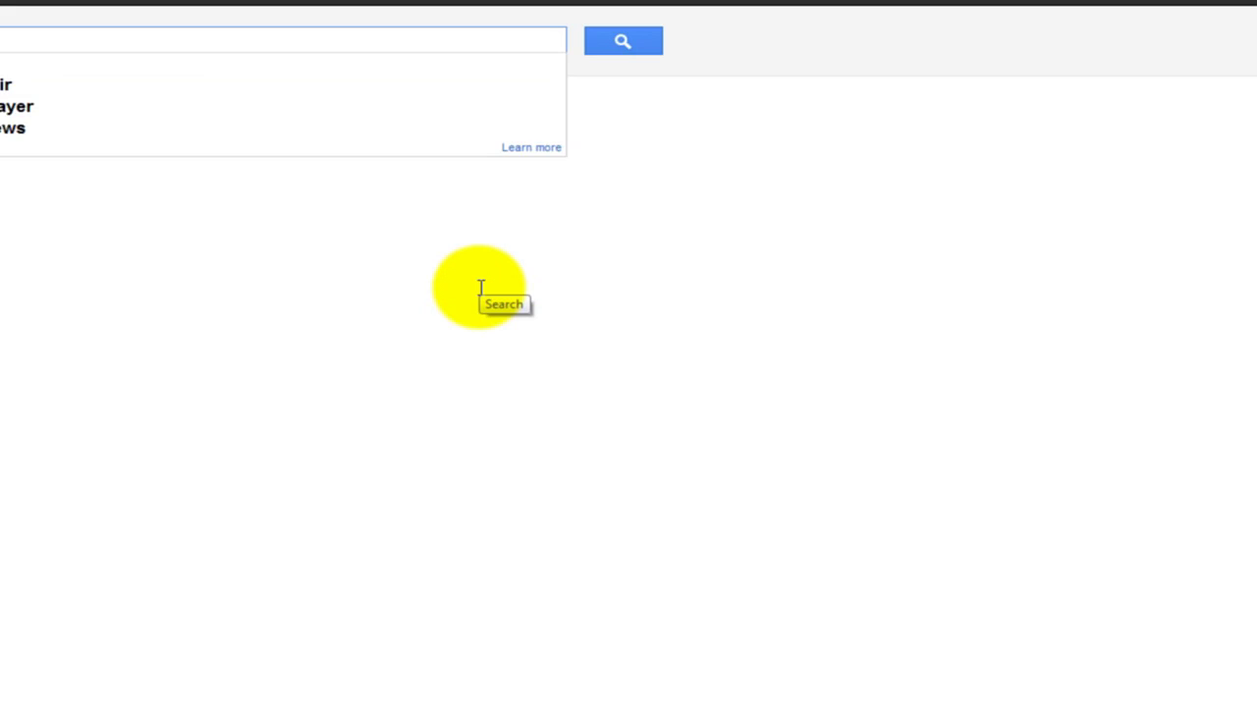
text(gami)
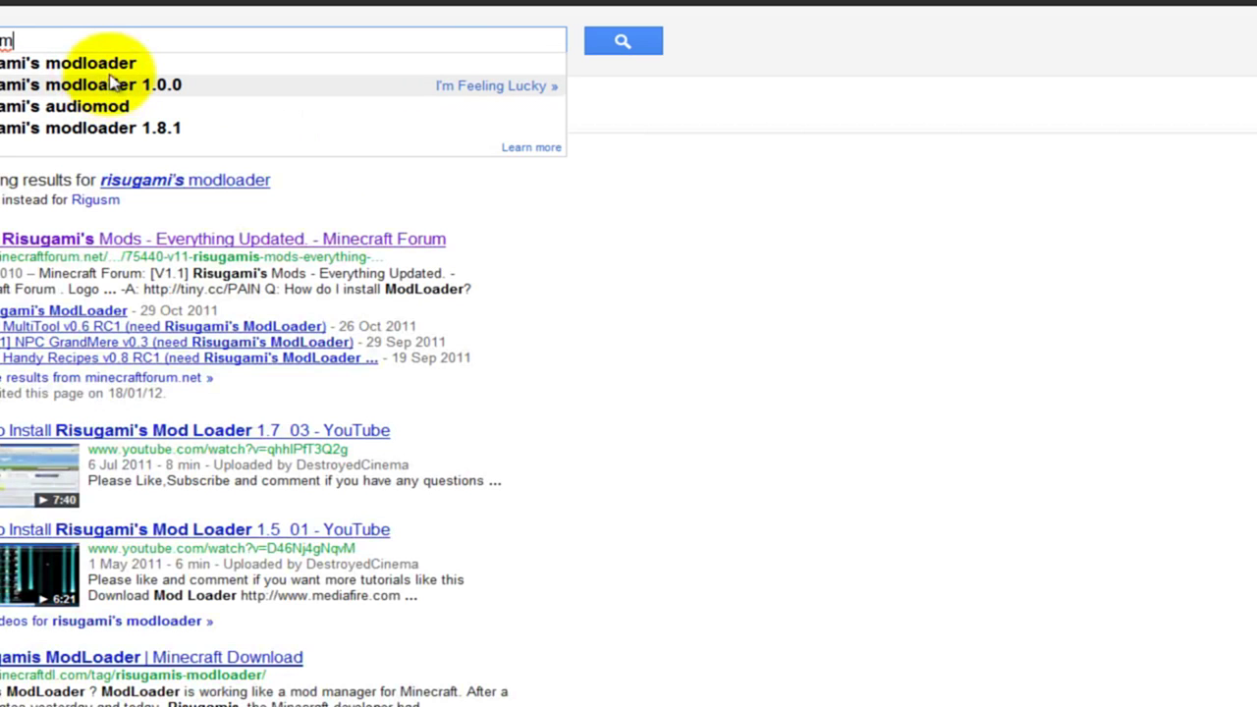
click(118, 67)
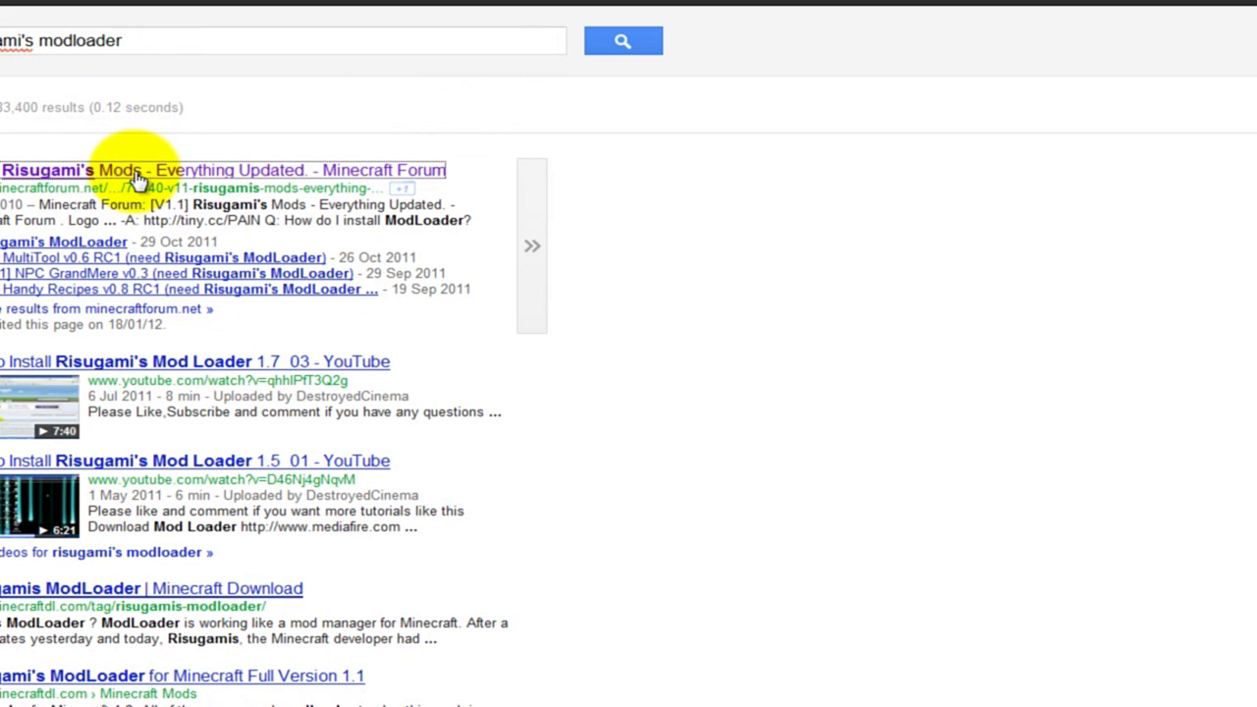
click(138, 180)
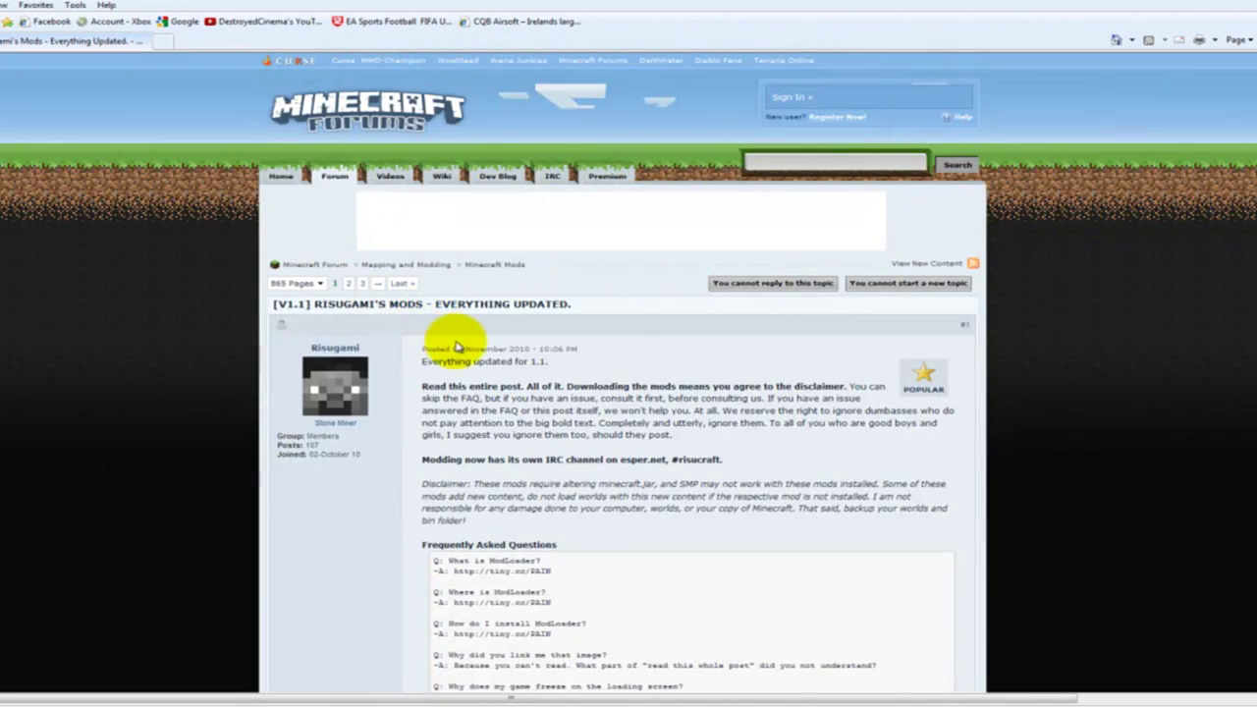
- Find the ModLoader entry in the forum thread and open its AdFly download link
scroll(406, 338, down, 15)
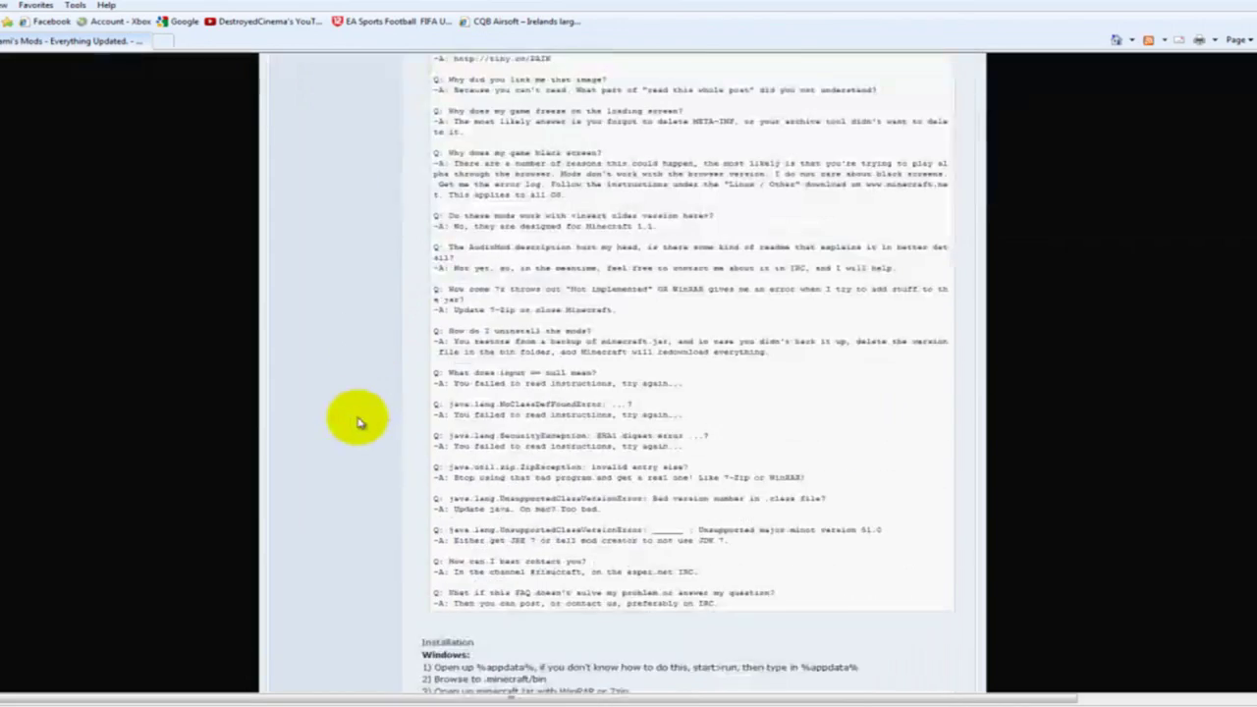
scroll(358, 420, down, 8)
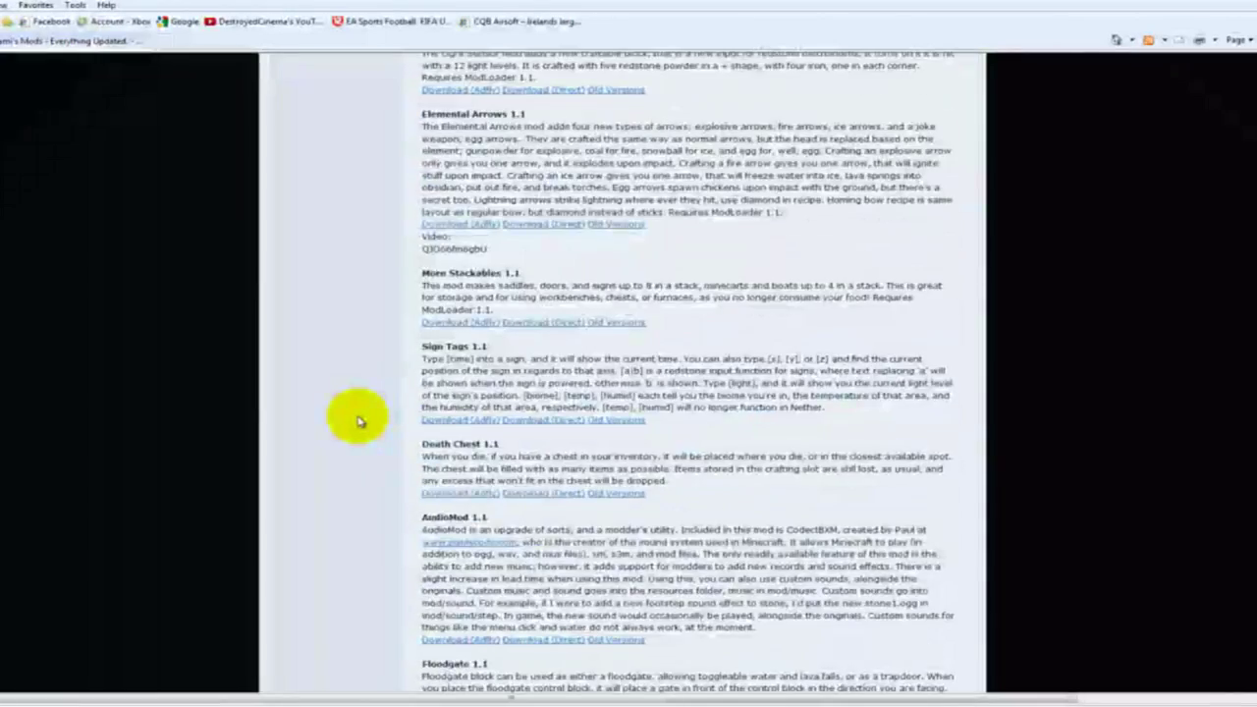
scroll(359, 420, up, 3)
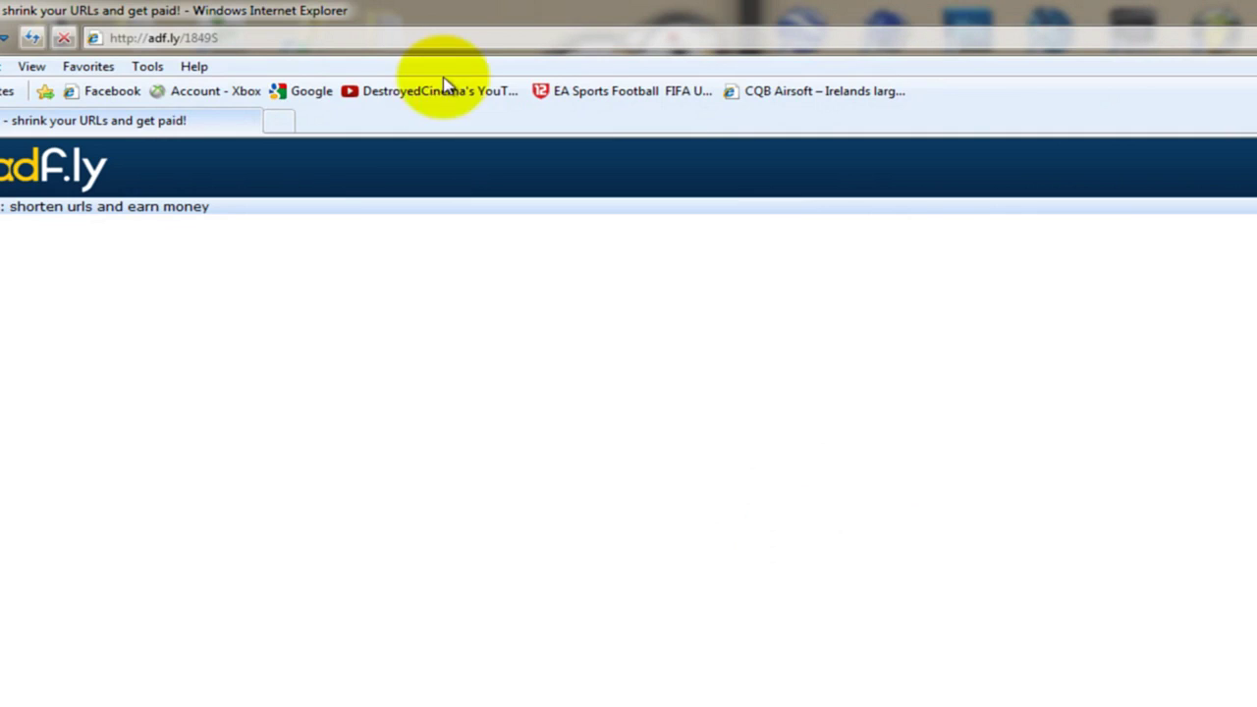
- Search Google in a new tab for Toomany and open the Minecraft Forum thread on TooManyItems in-game invedit
click(294, 90)
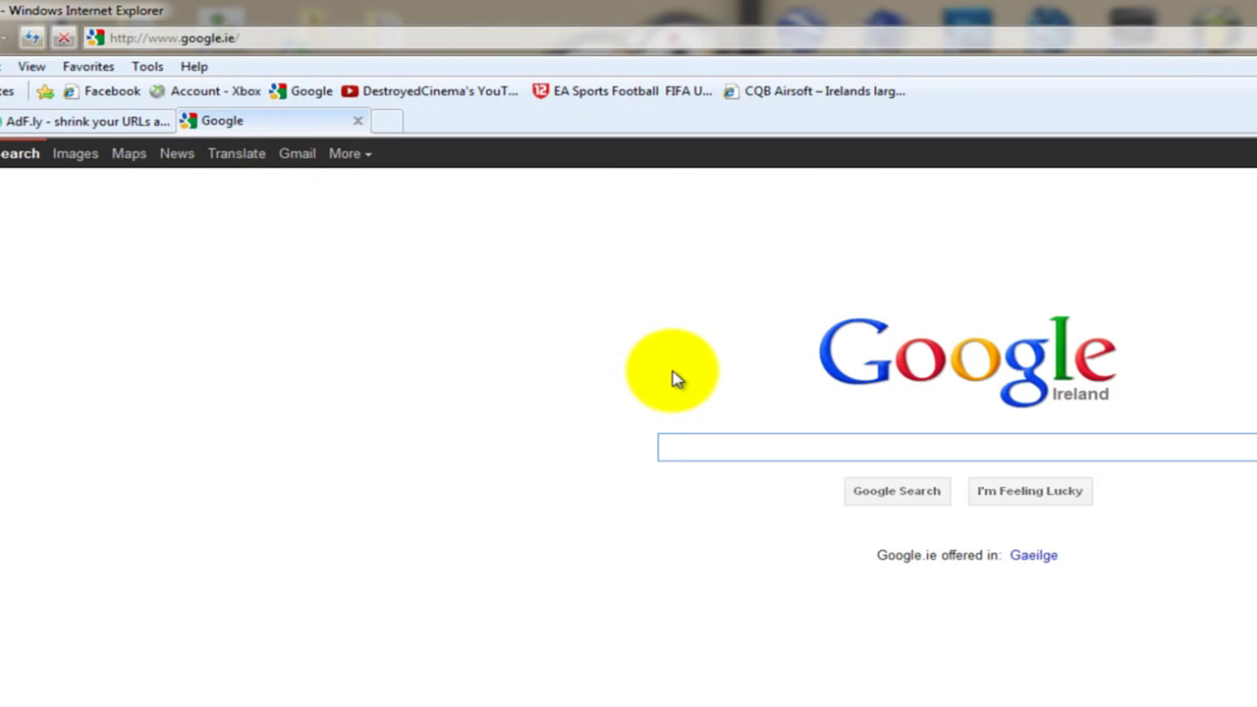
text(Toomany)
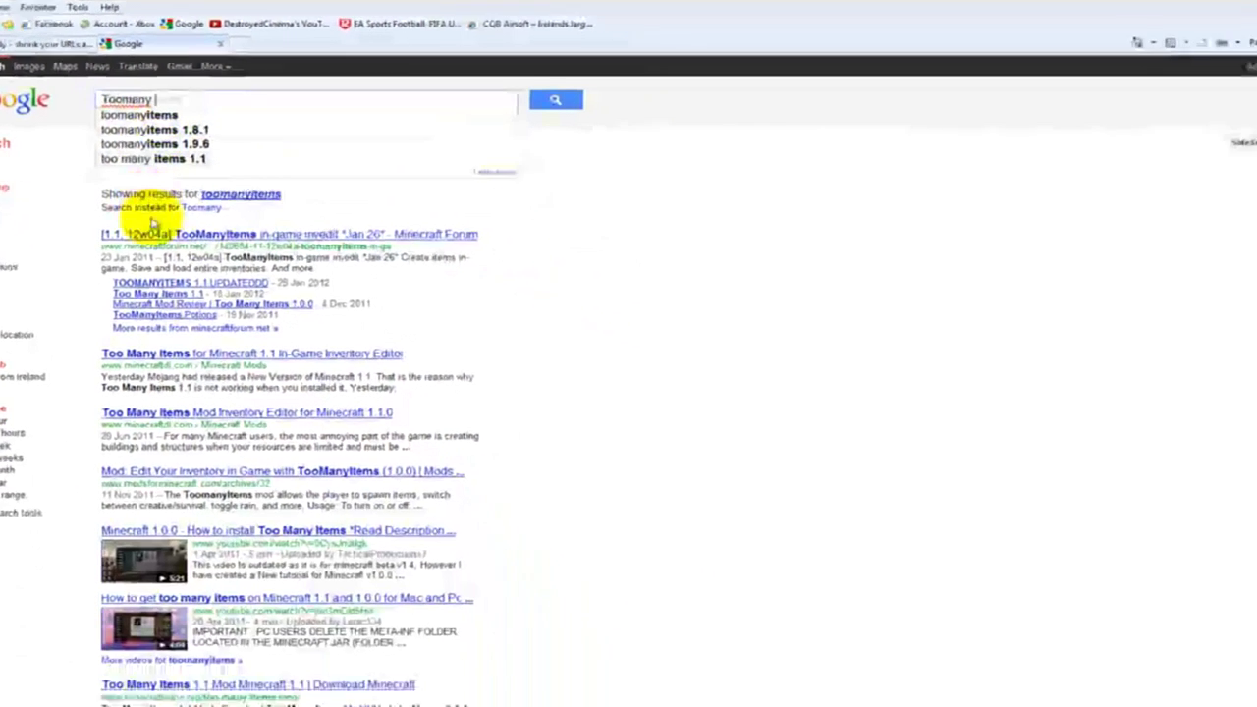
click(172, 231)
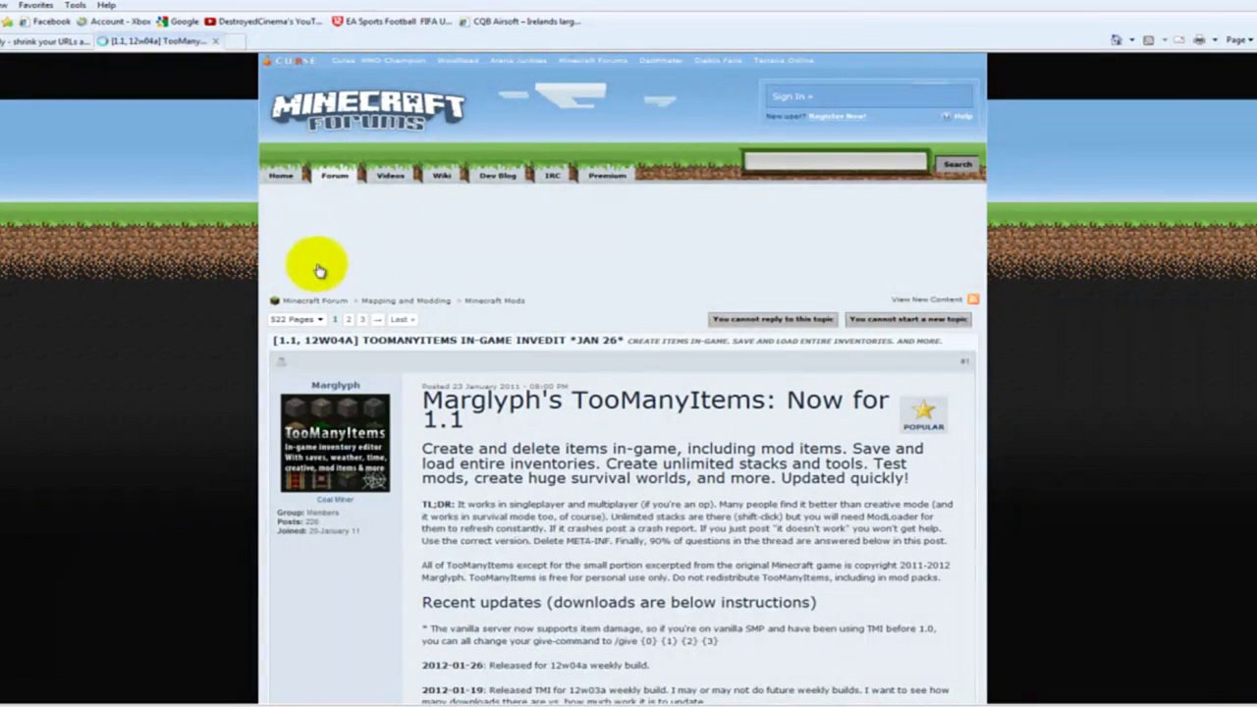
- Open the Download for 1.1 (2012-01-12) link in the TooManyItems thread
scroll(315, 266, down, 2)
scroll(322, 272, down, 5)
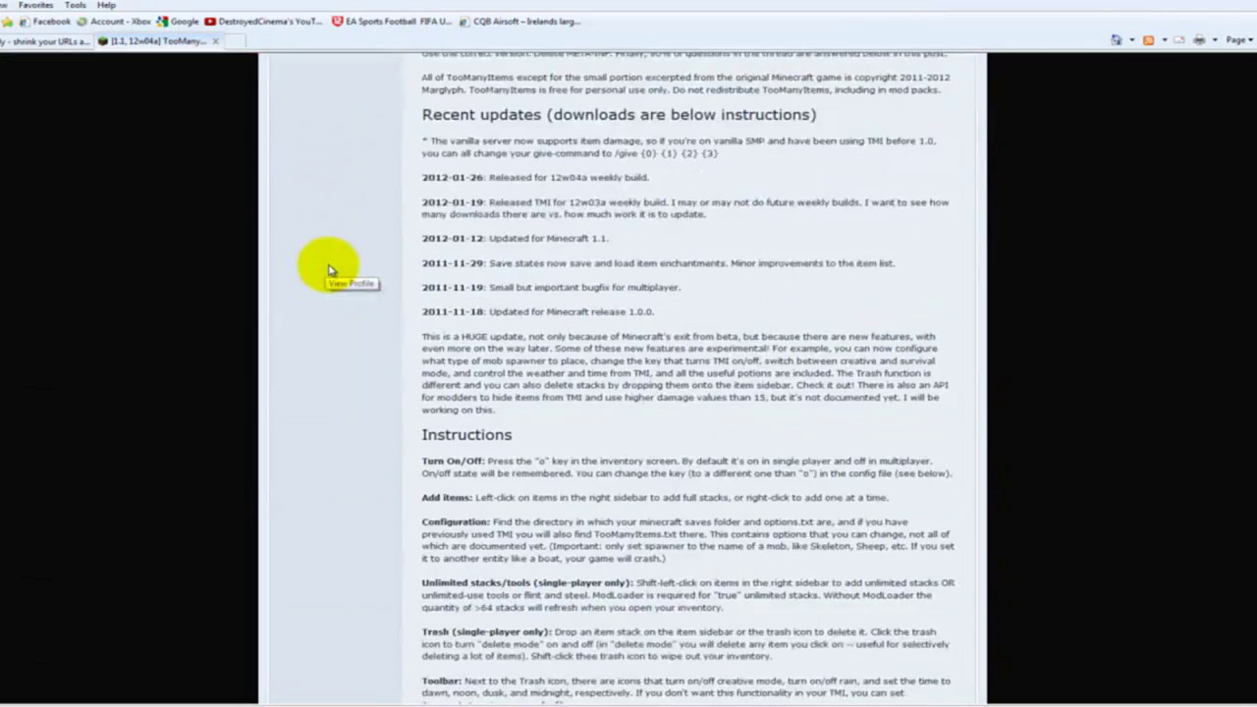
scroll(462, 270, down, 8)
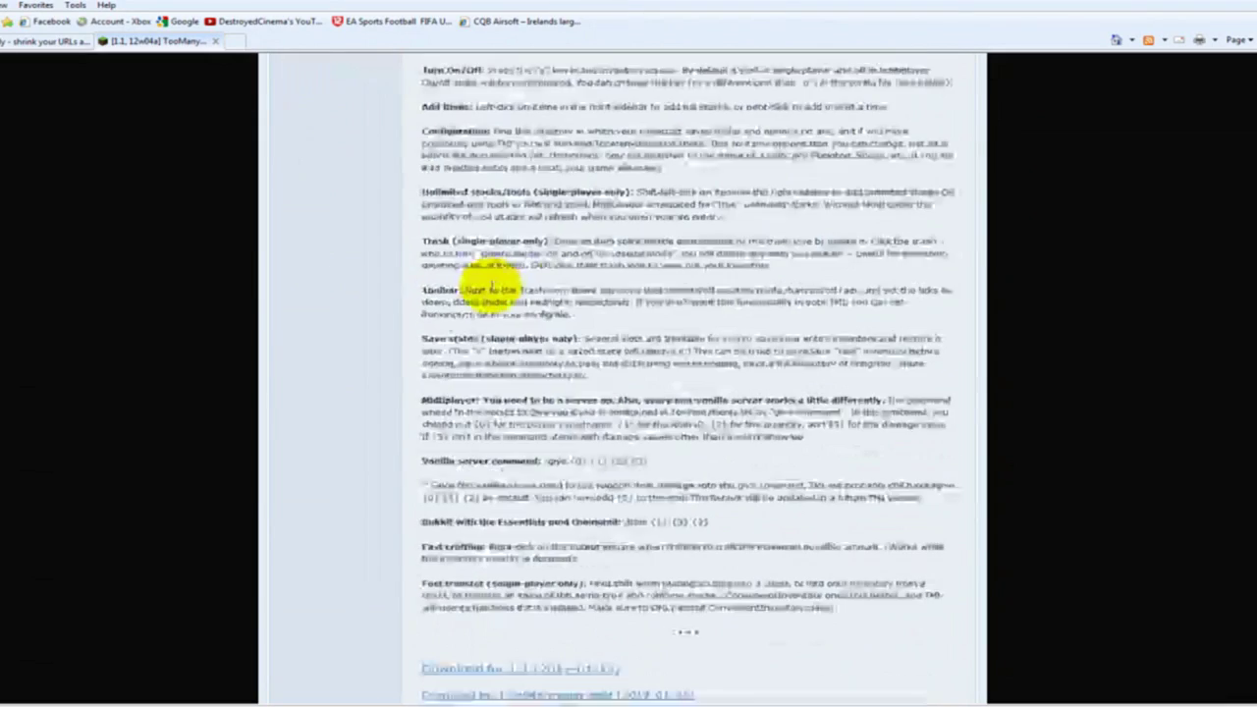
scroll(521, 393, down, 2)
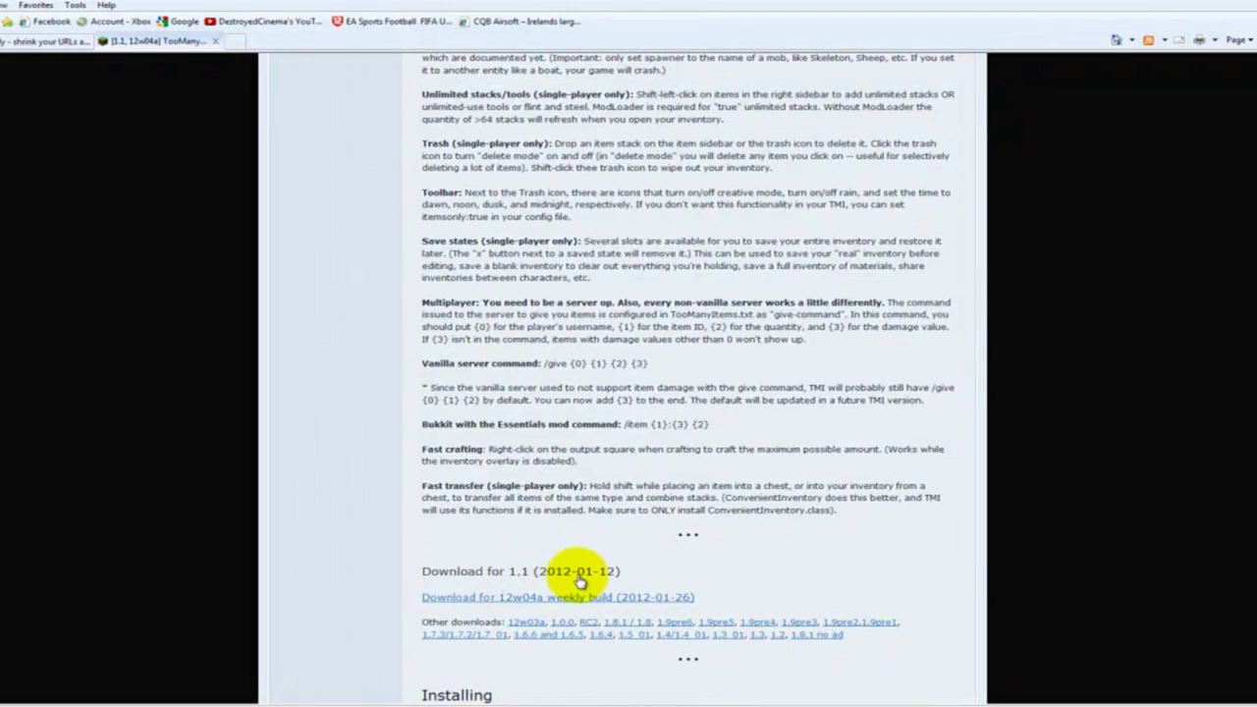
scroll(599, 581, down, 2)
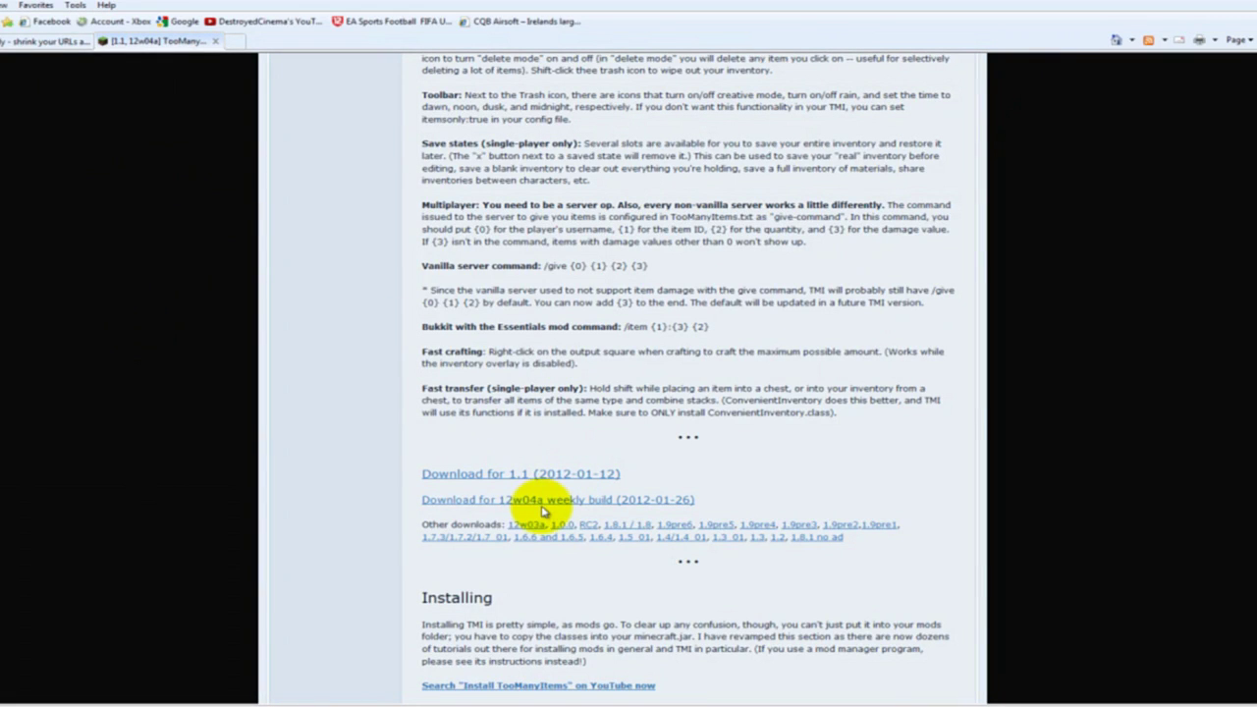
click(516, 474)
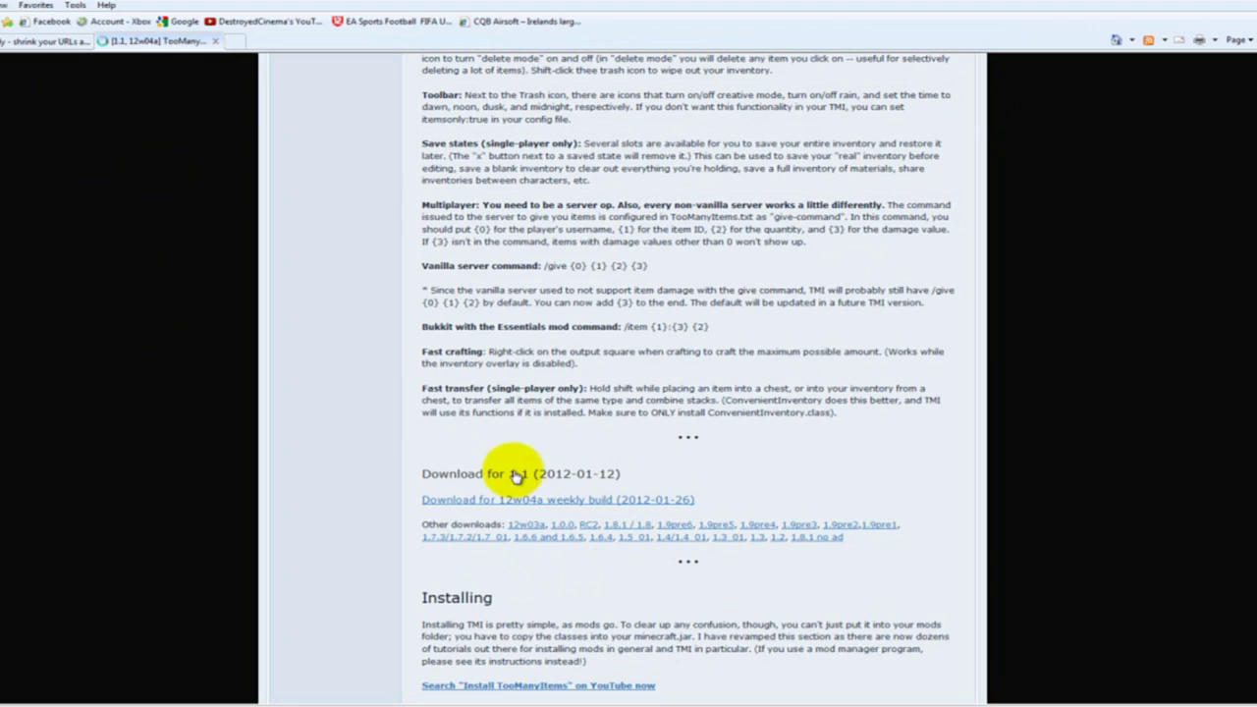
- Skip the AdFly advert on the ModLoader page to start downloading ModLoader.zip
click(64, 42)
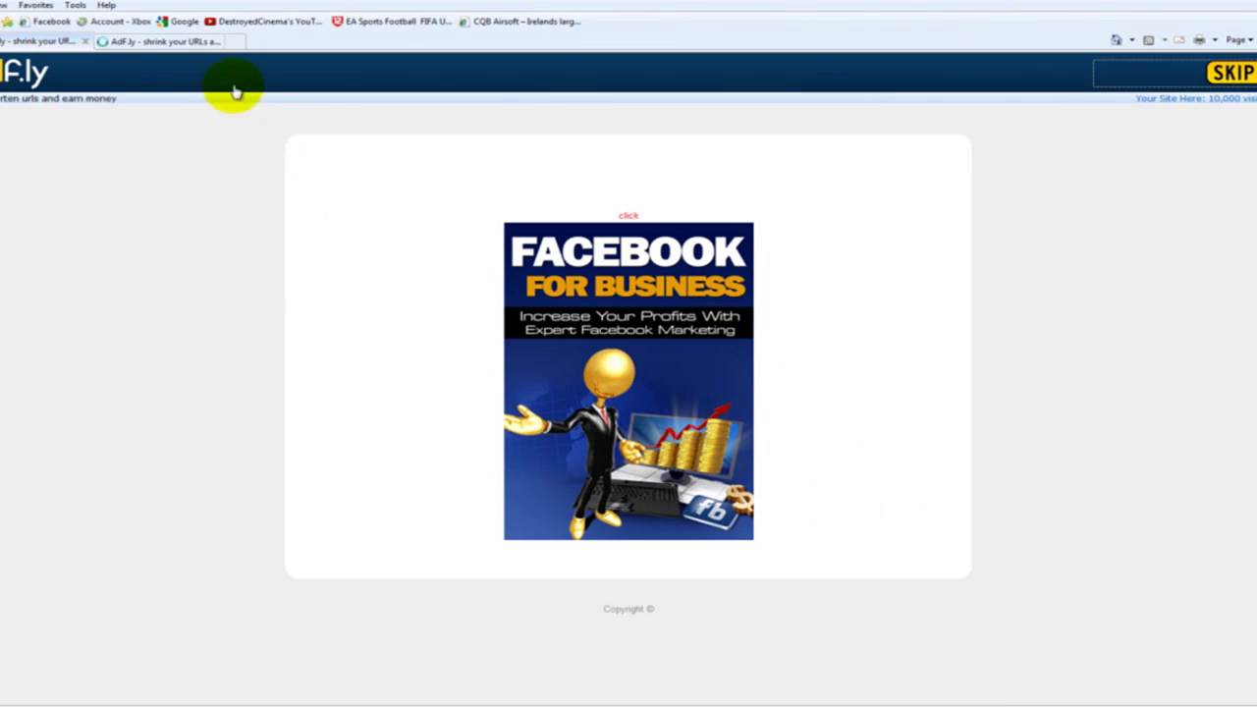
click(160, 41)
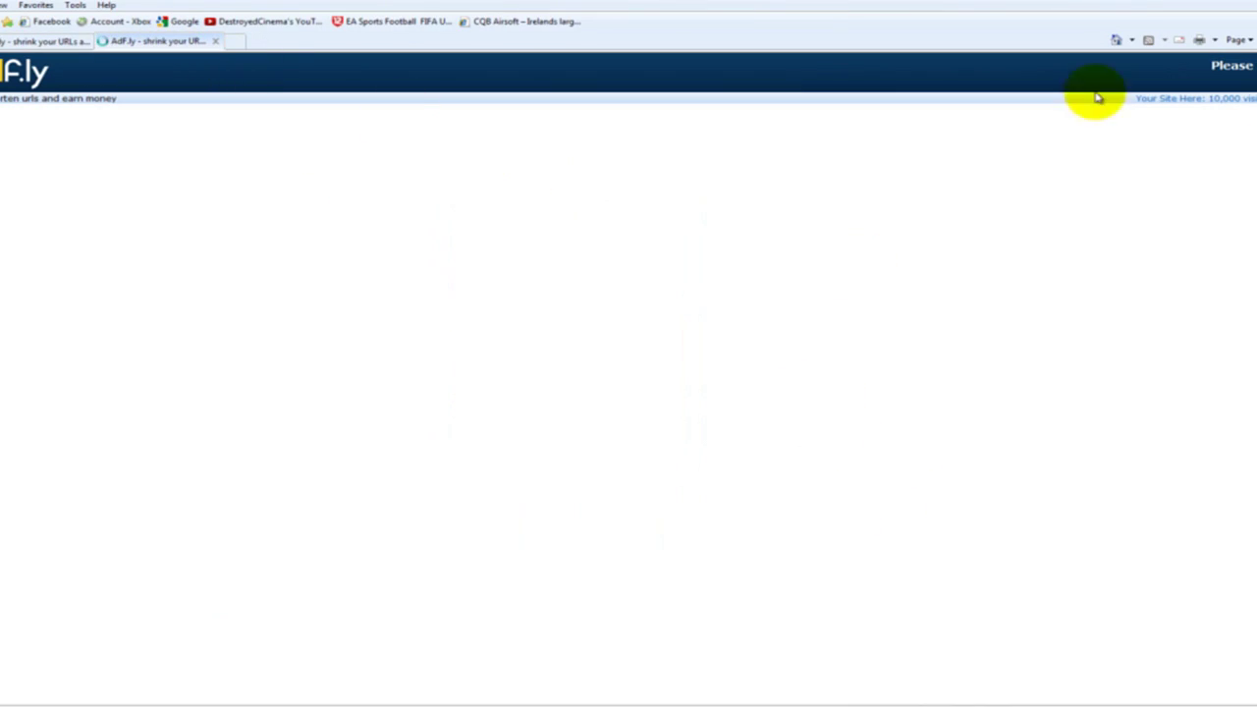
click(45, 43)
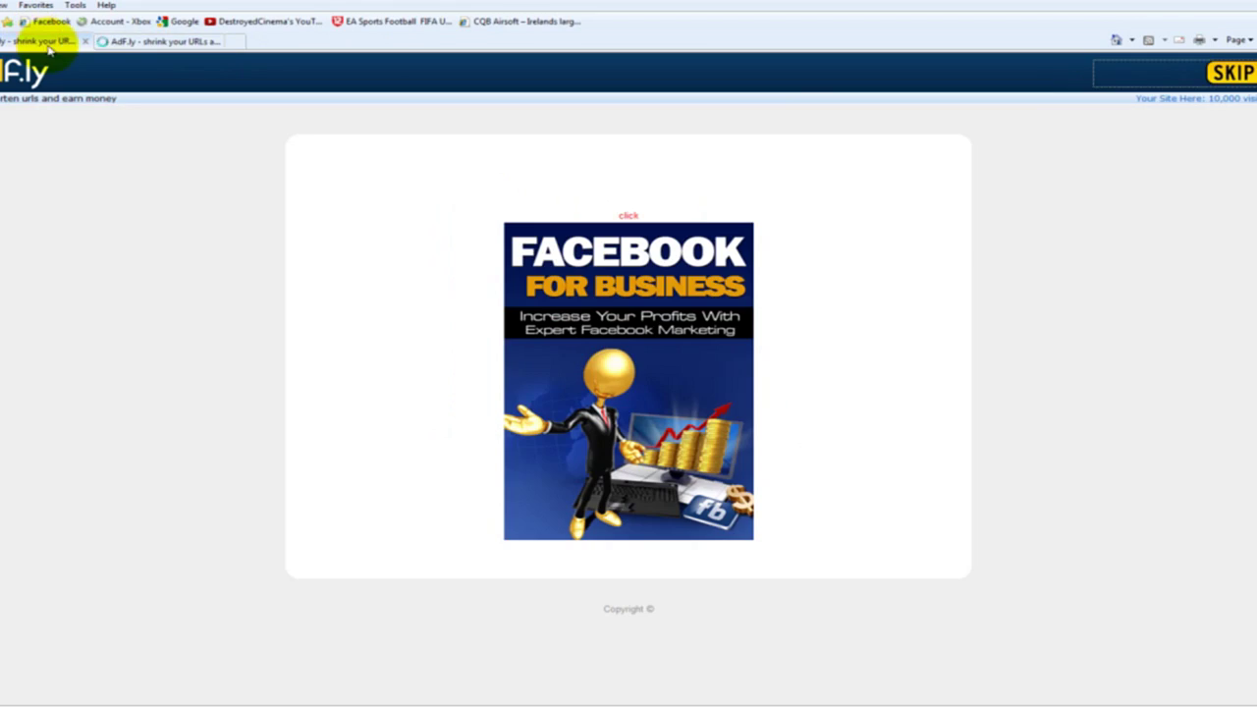
click(134, 42)
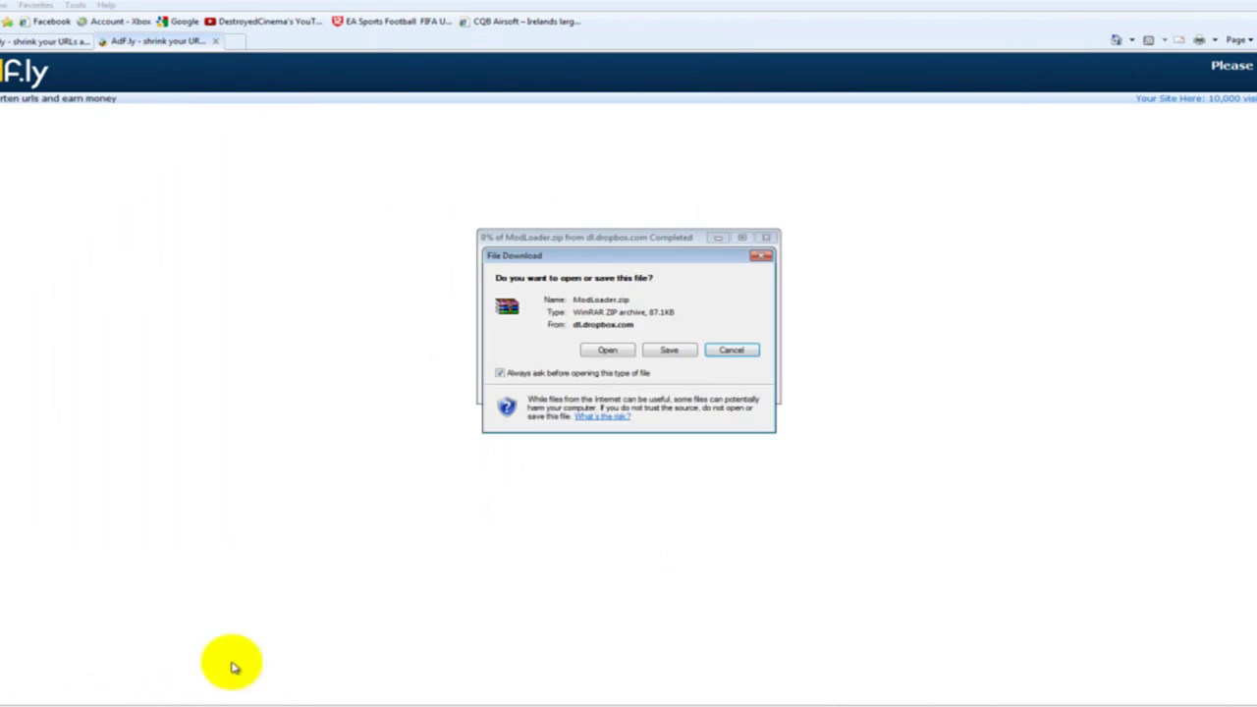
- Save ModLoader.zip into the Minecraft Mods 1.1 folder on the desktop
click(668, 353)
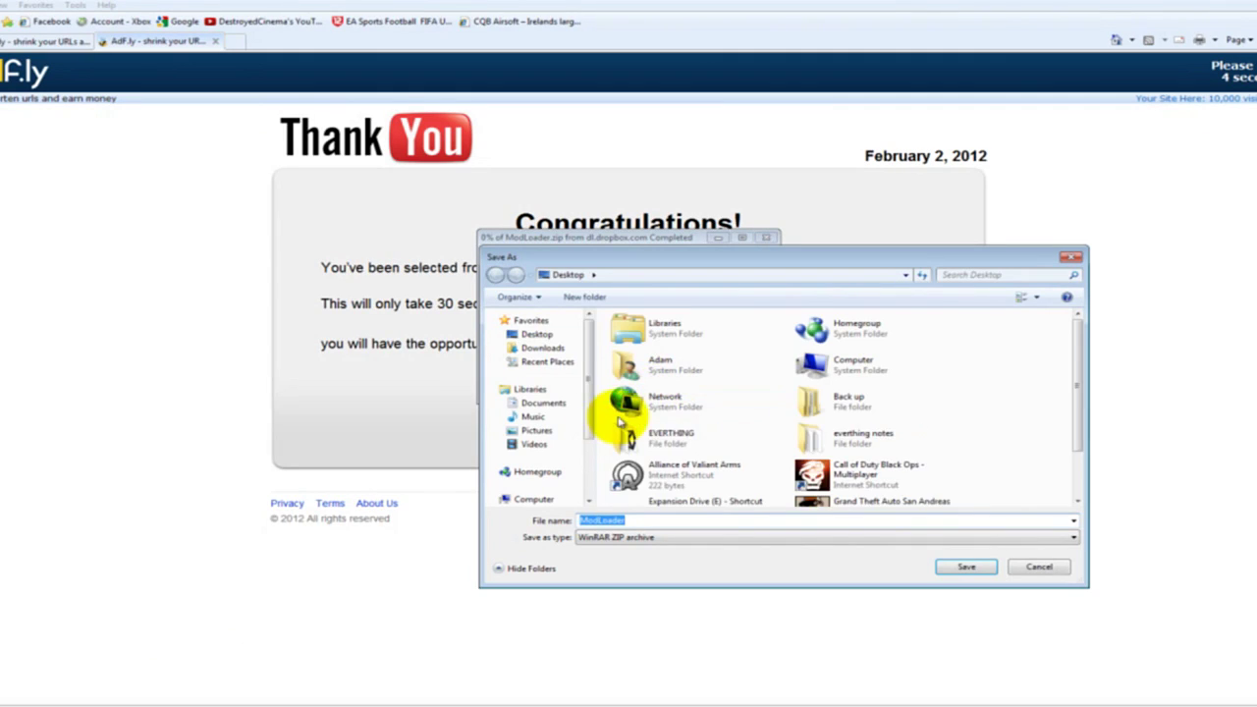
drag(1077, 373, 1075, 416)
click(811, 383)
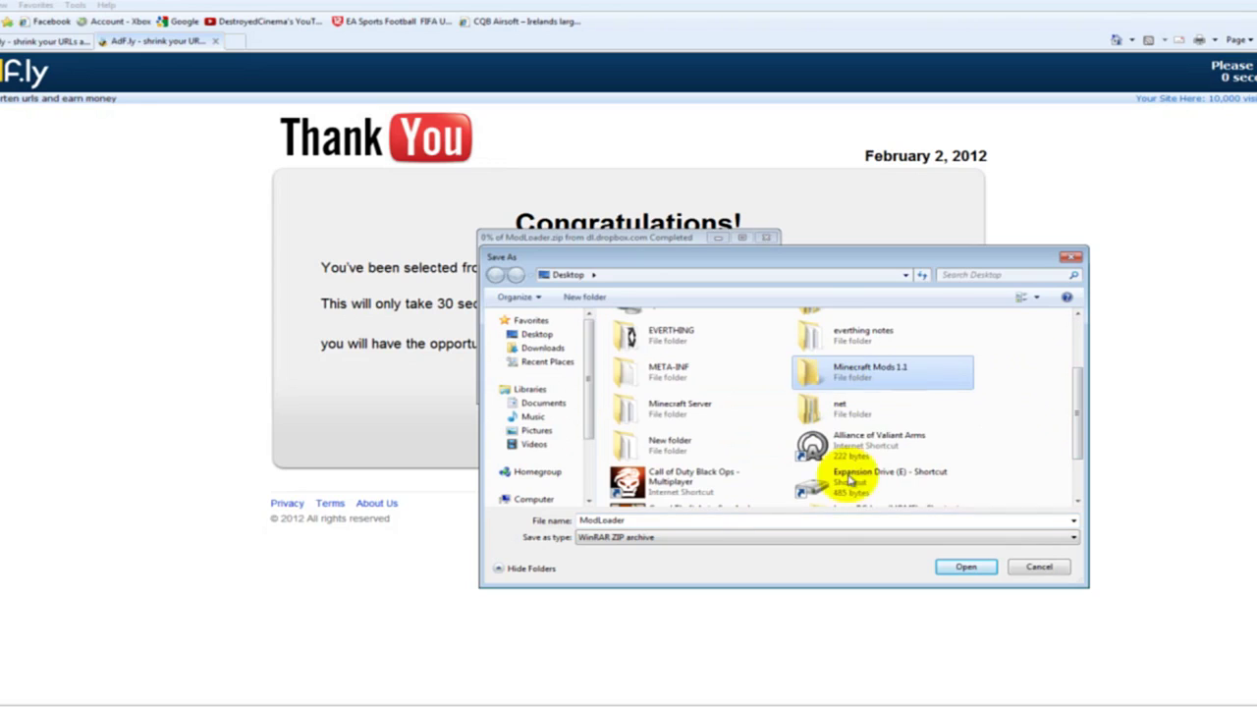
click(960, 565)
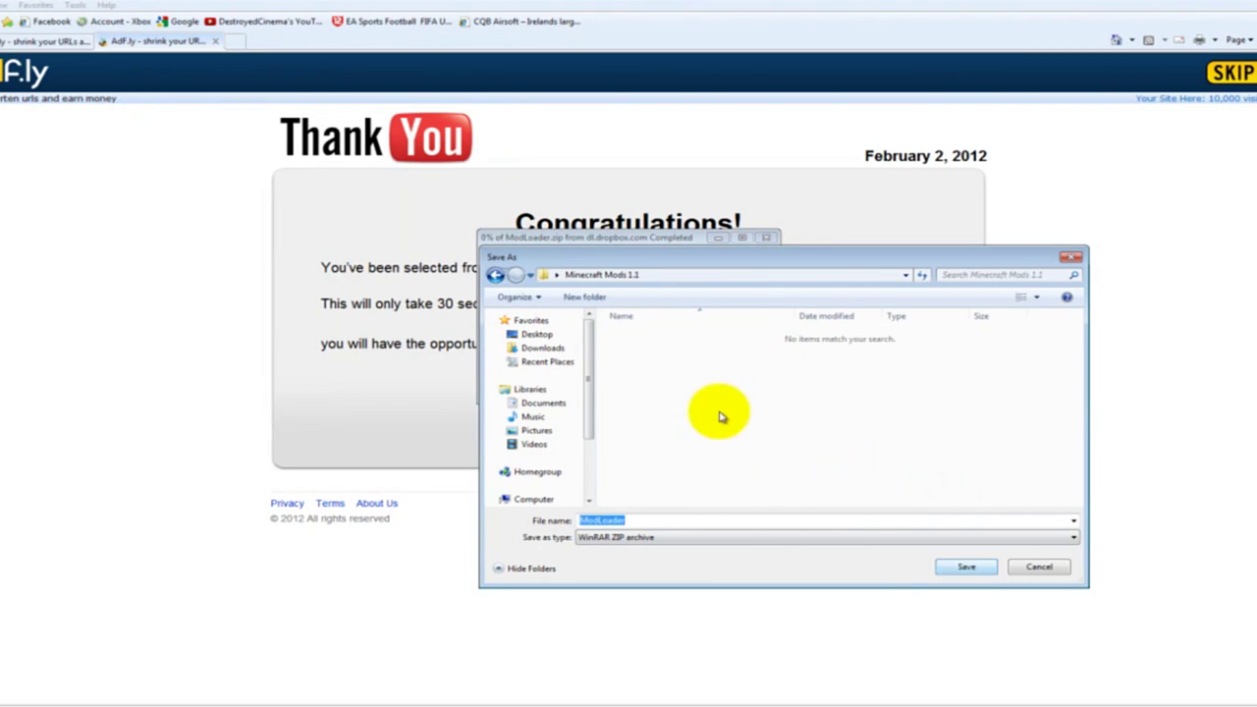
click(966, 568)
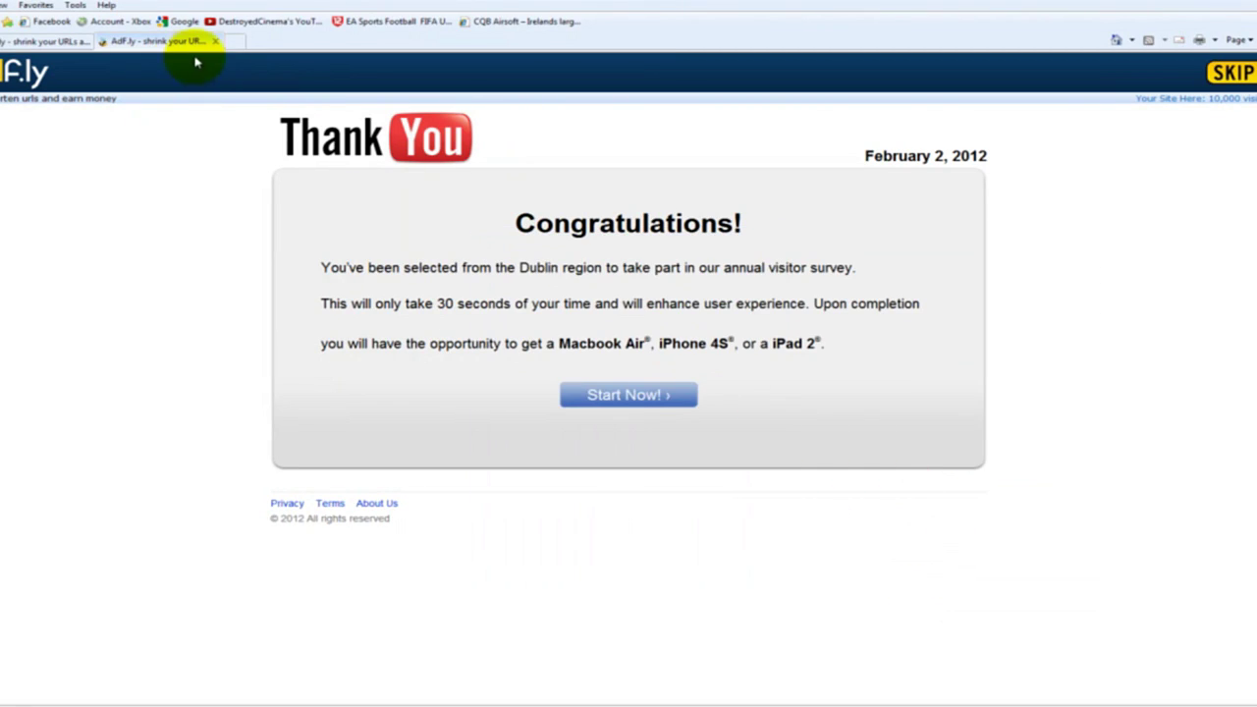
- Skip the TooManyItems AdFly advert and save TooManyItems2012_01_12.zip into the Minecraft Mods 1.1 folder
click(55, 43)
click(137, 42)
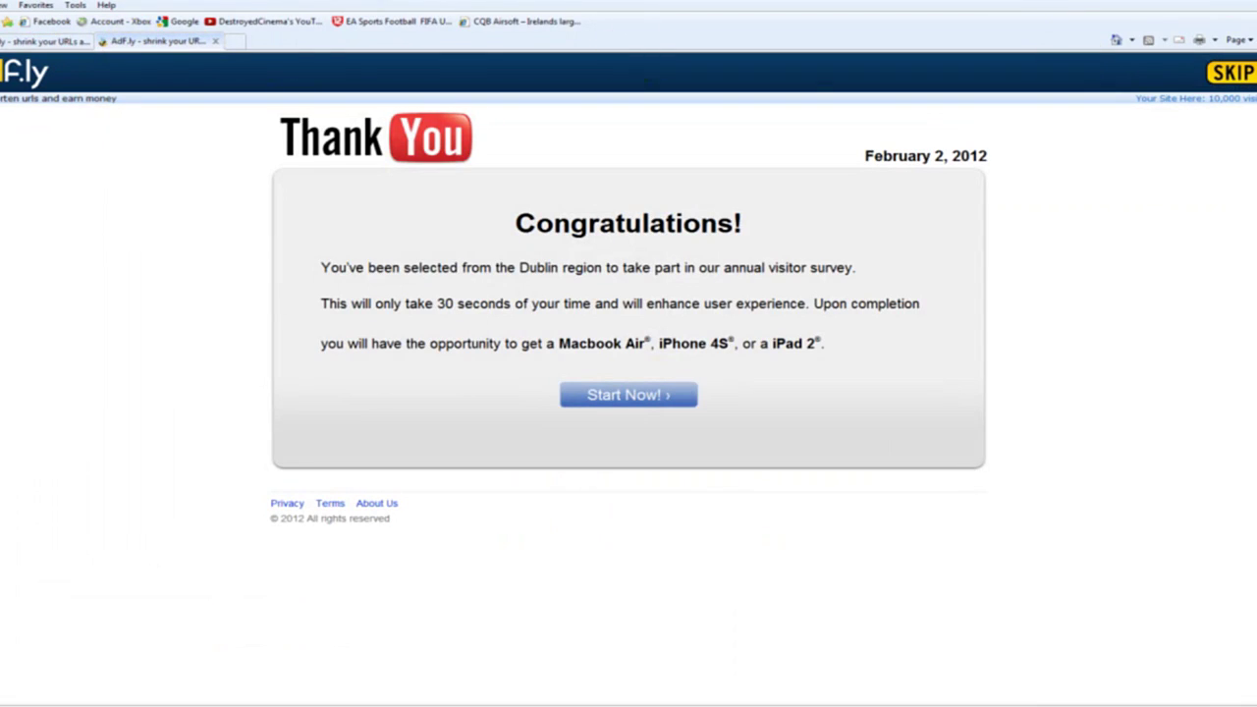
click(39, 41)
click(108, 41)
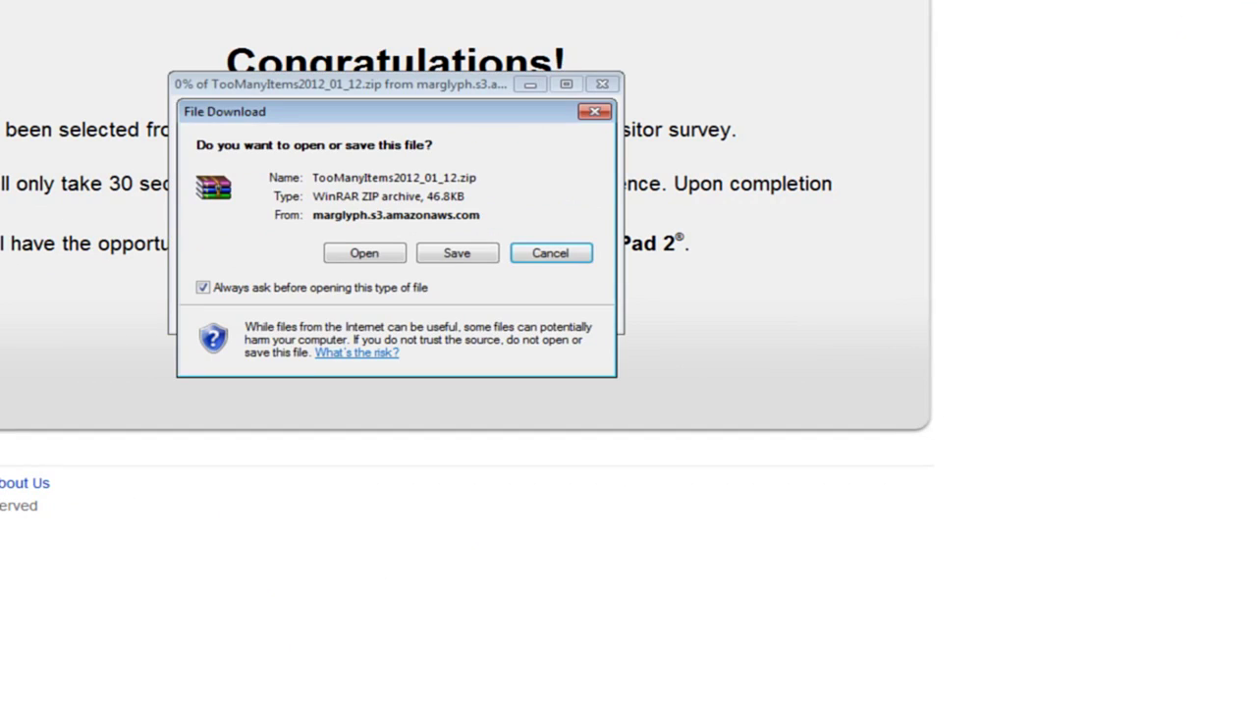
click(453, 255)
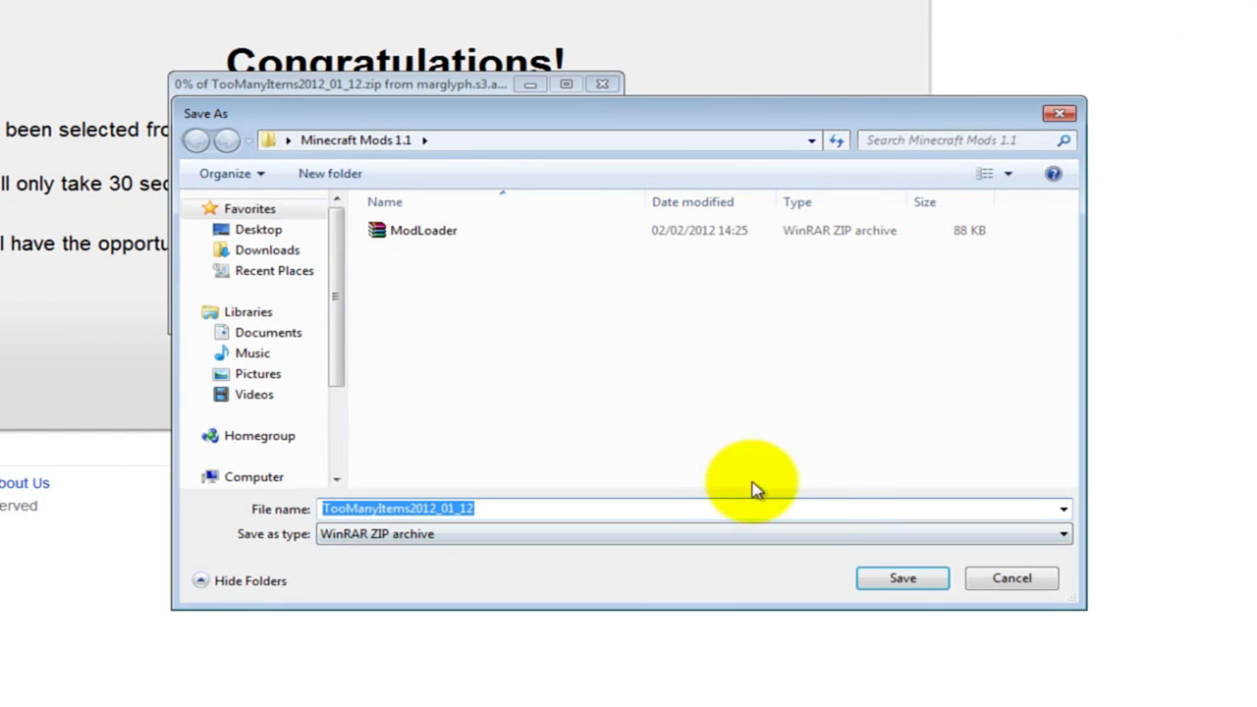
click(903, 578)
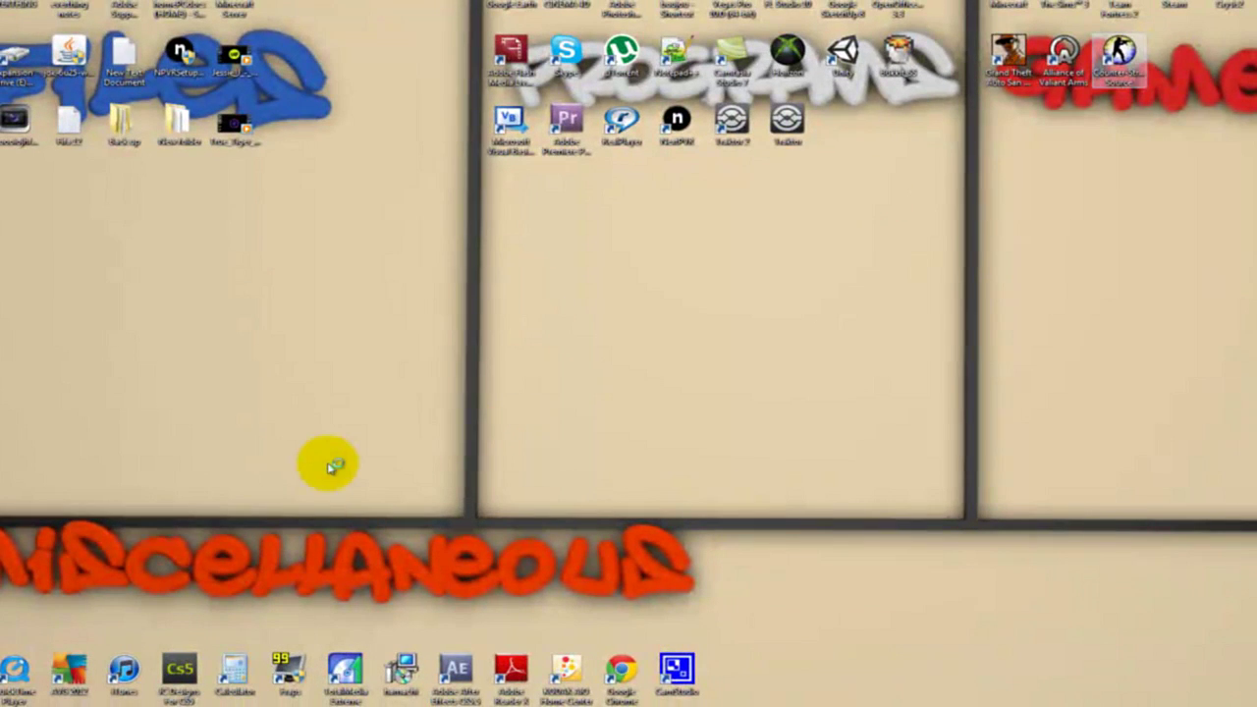
- Move the Minecraft Mods 1.1 folder to an empty desktop area, open it and reposition its window
drag(5, 223, 392, 388)
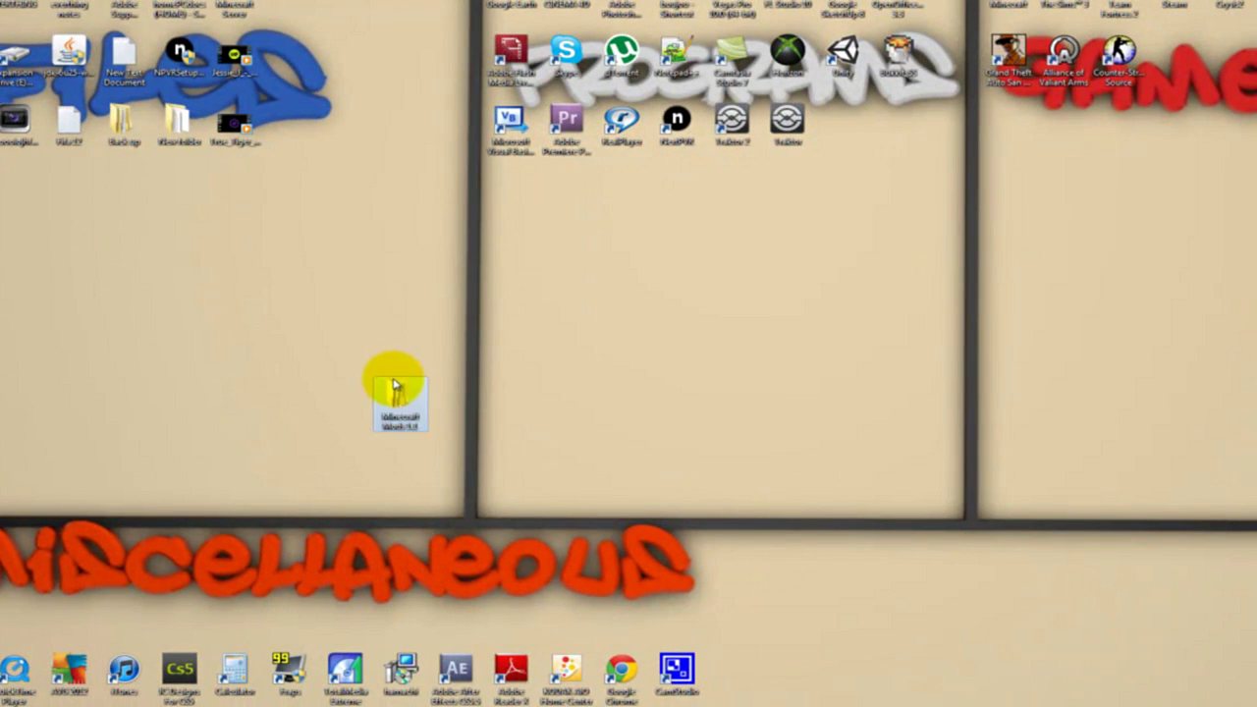
double_click(394, 392)
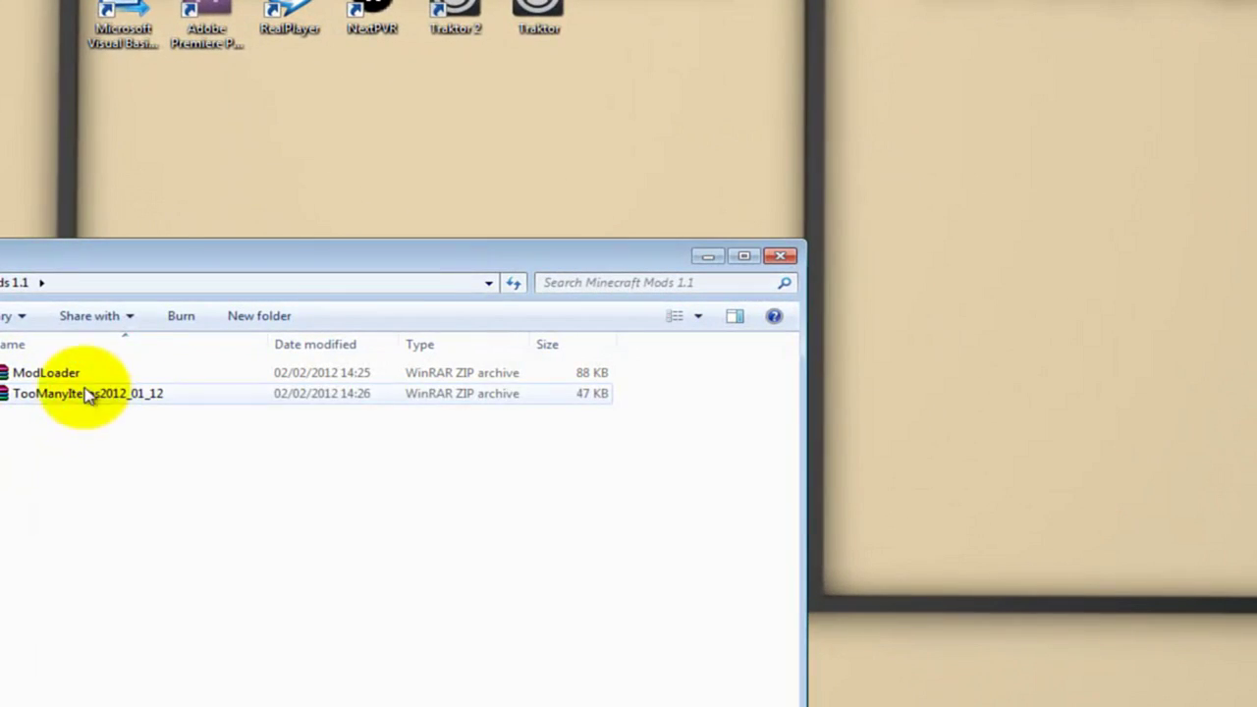
drag(180, 265, 525, 94)
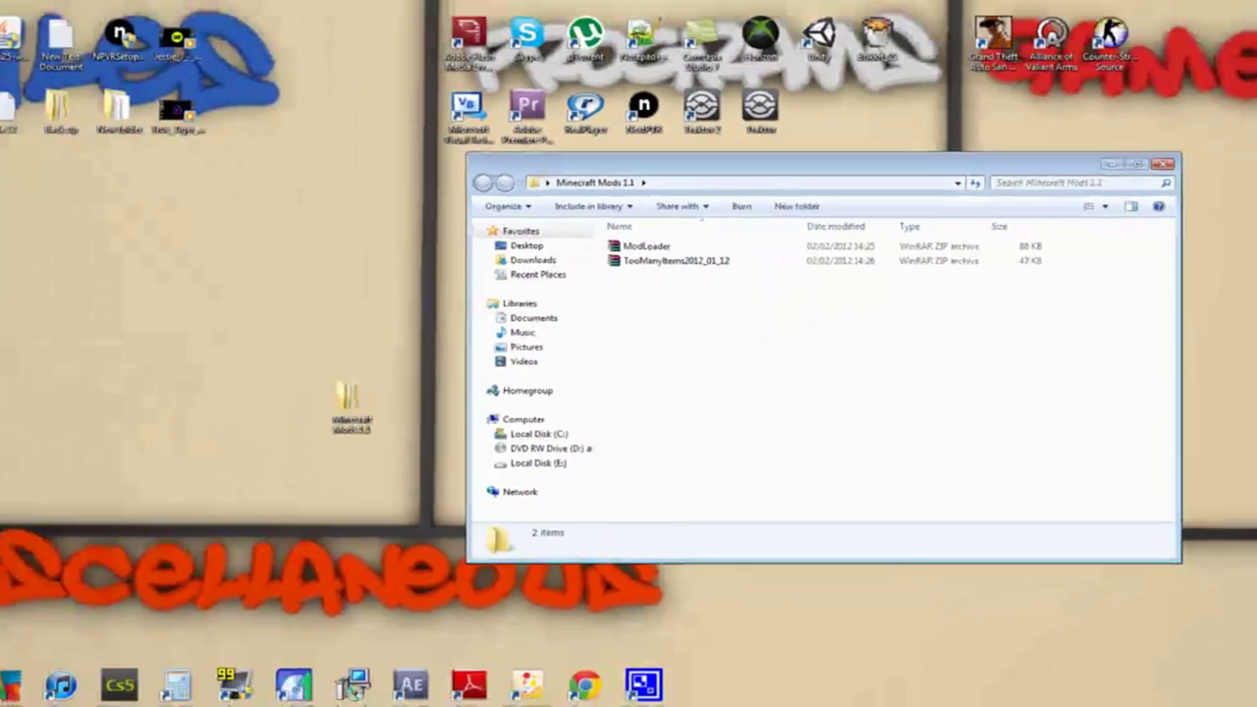
click(39, 693)
click(226, 235)
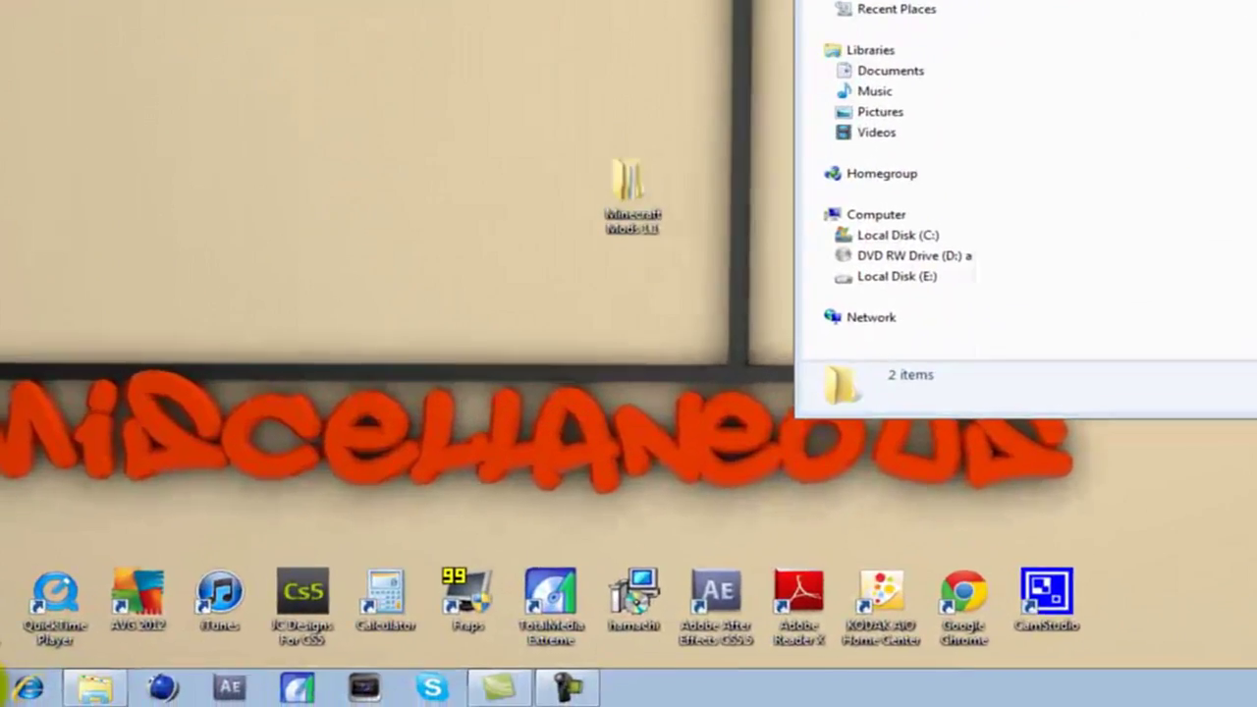
click(28, 689)
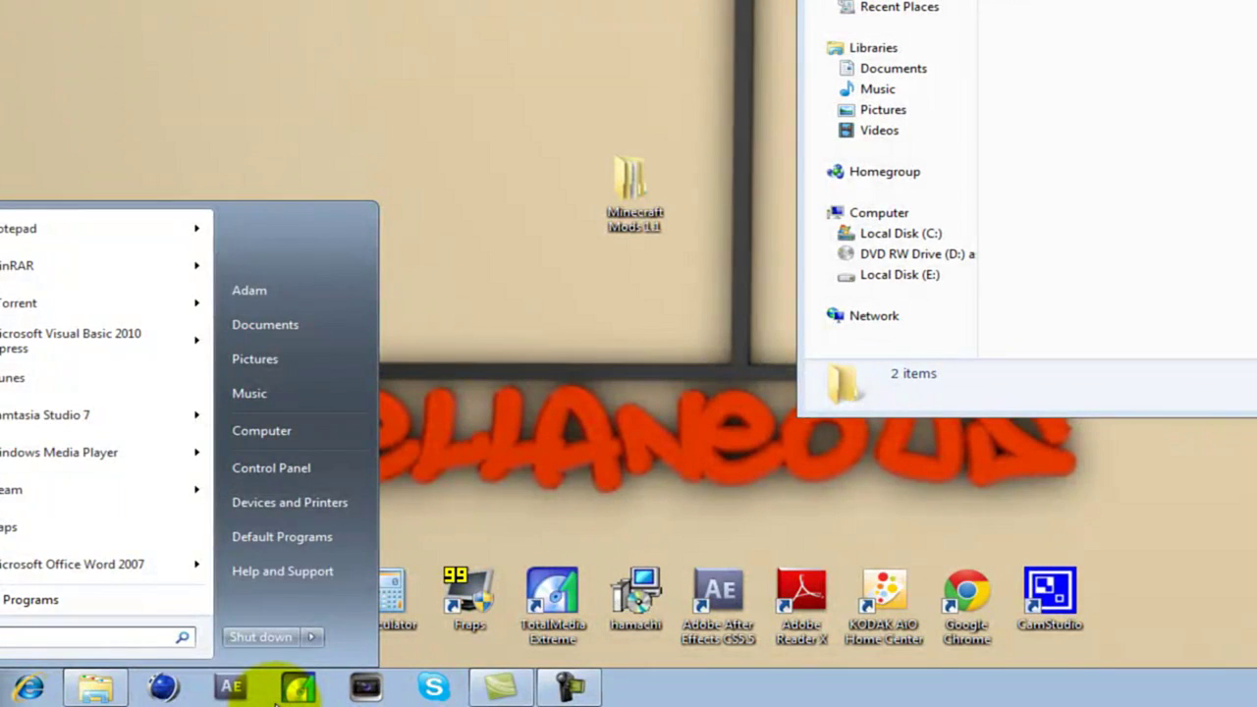
text(run)
key(Return)
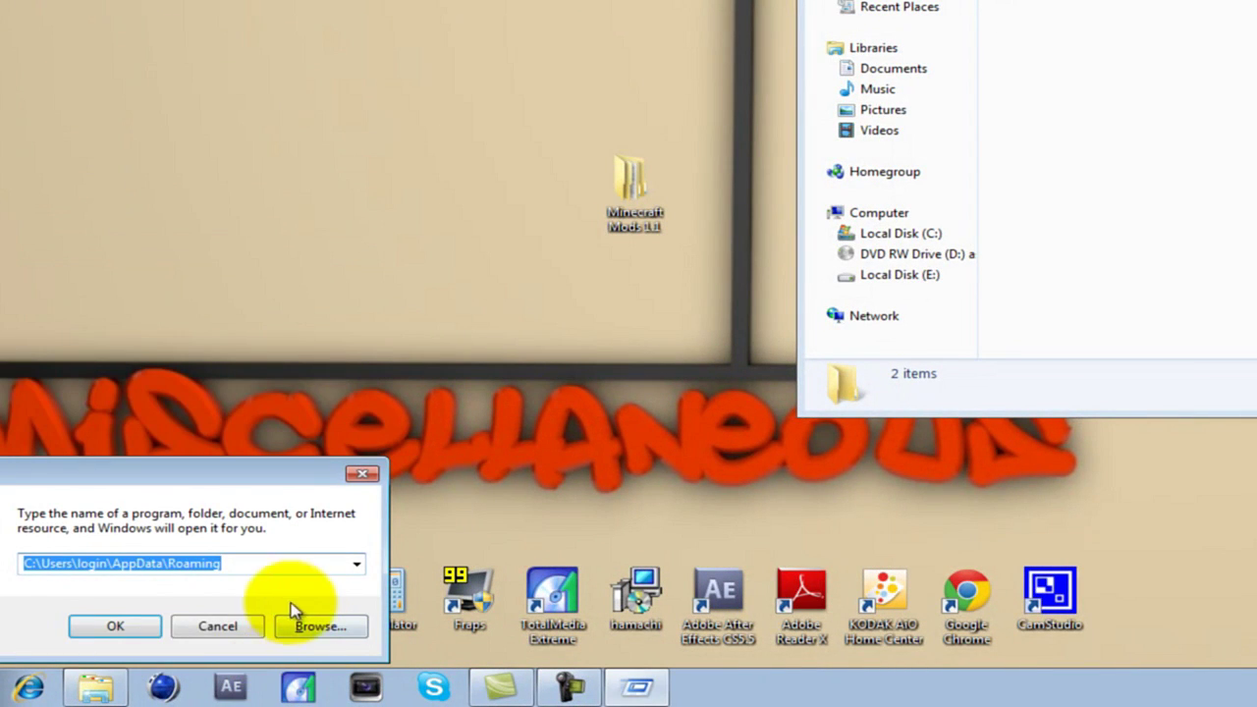
click(225, 629)
- Open the %appdata% folder and go into the bin folder inside .minecraft
click(6, 668)
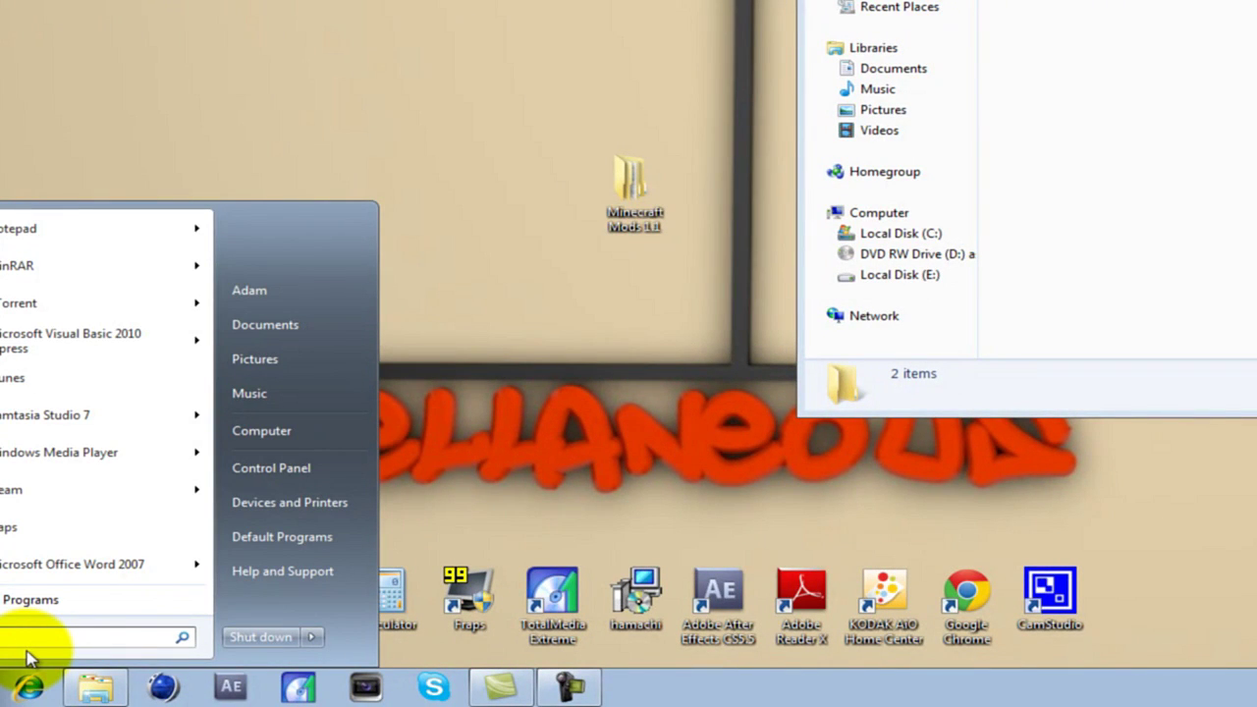
text(%appdata%)
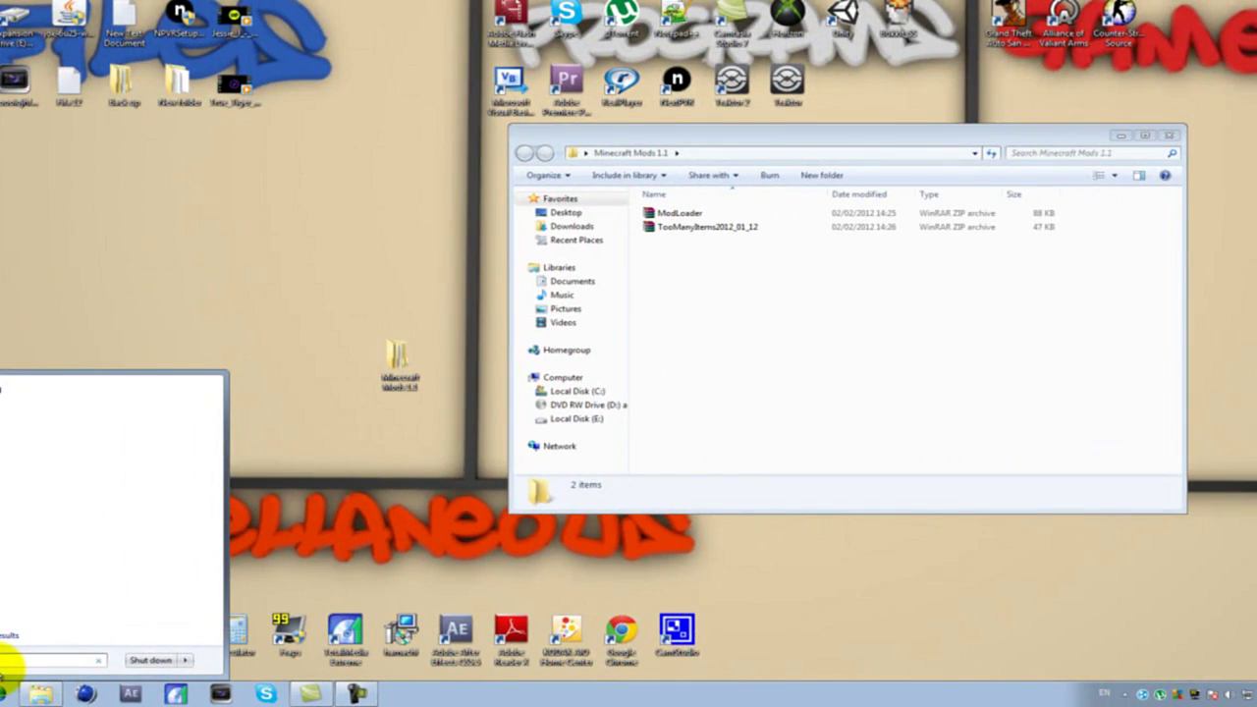
key(Return)
drag(699, 138, 240, 39)
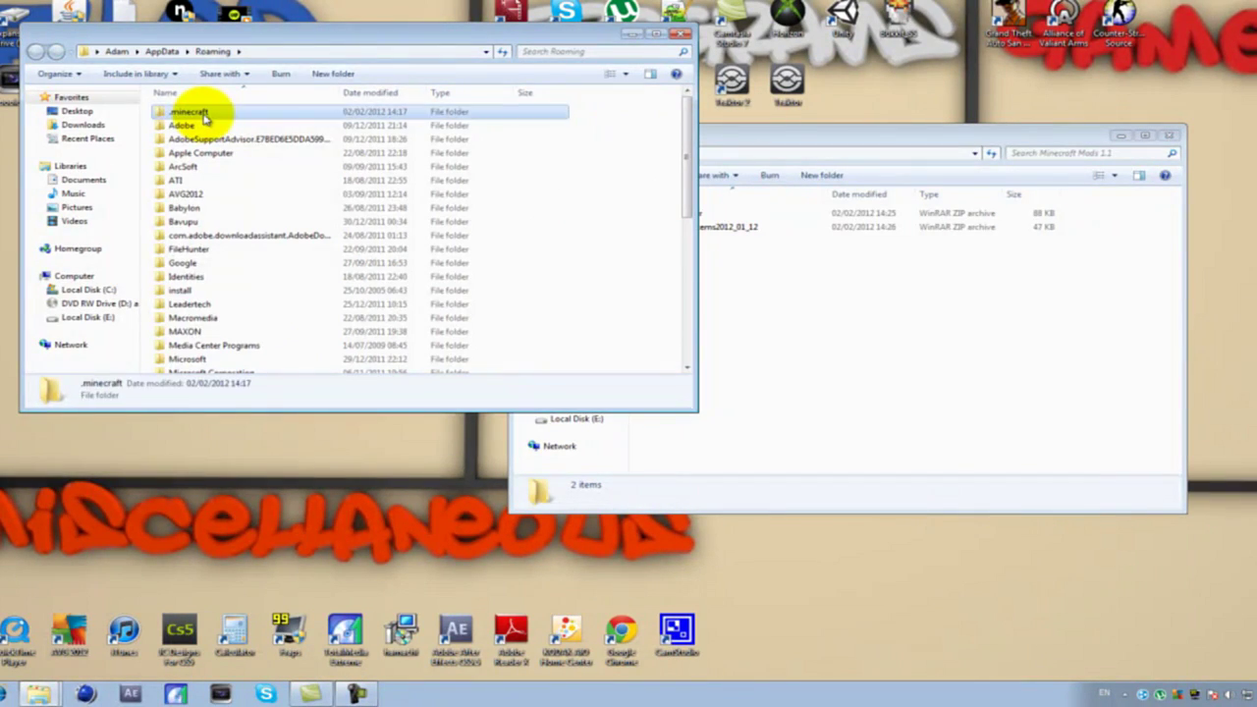
double_click(196, 113)
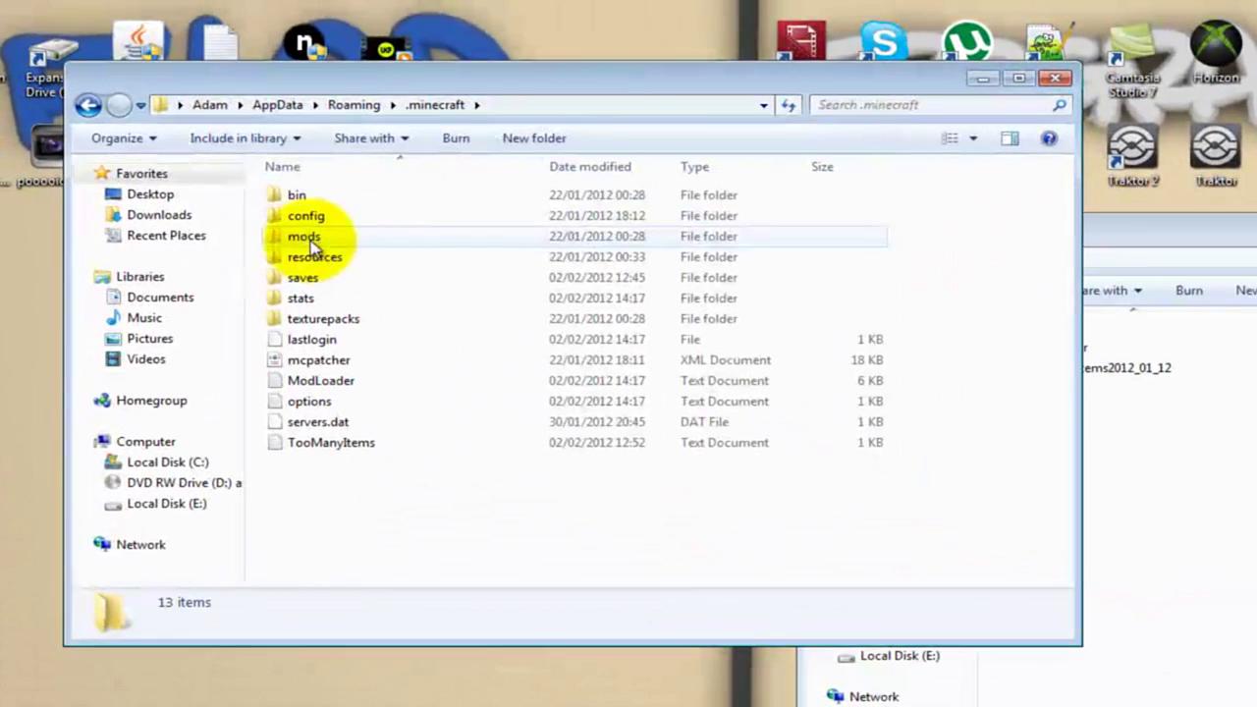
double_click(302, 195)
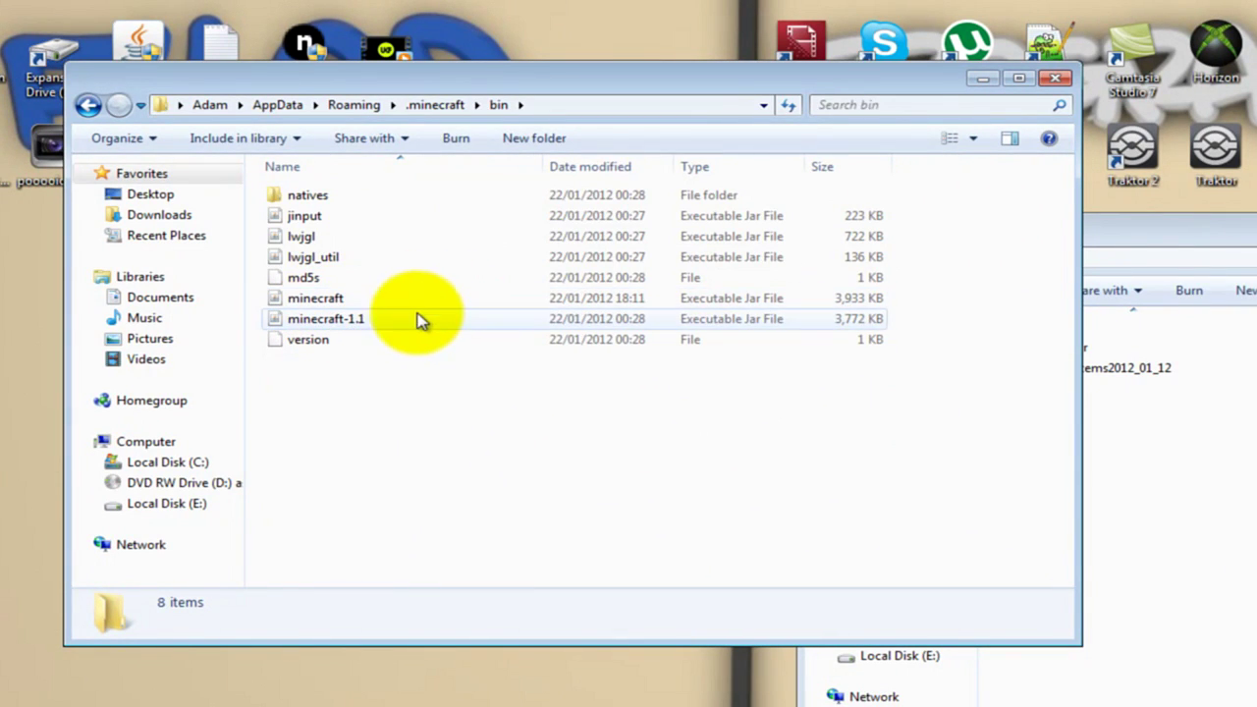
- Open the minecraft jar file from the bin folder in WinRAR and dismiss the licence reminder
right_click(476, 310)
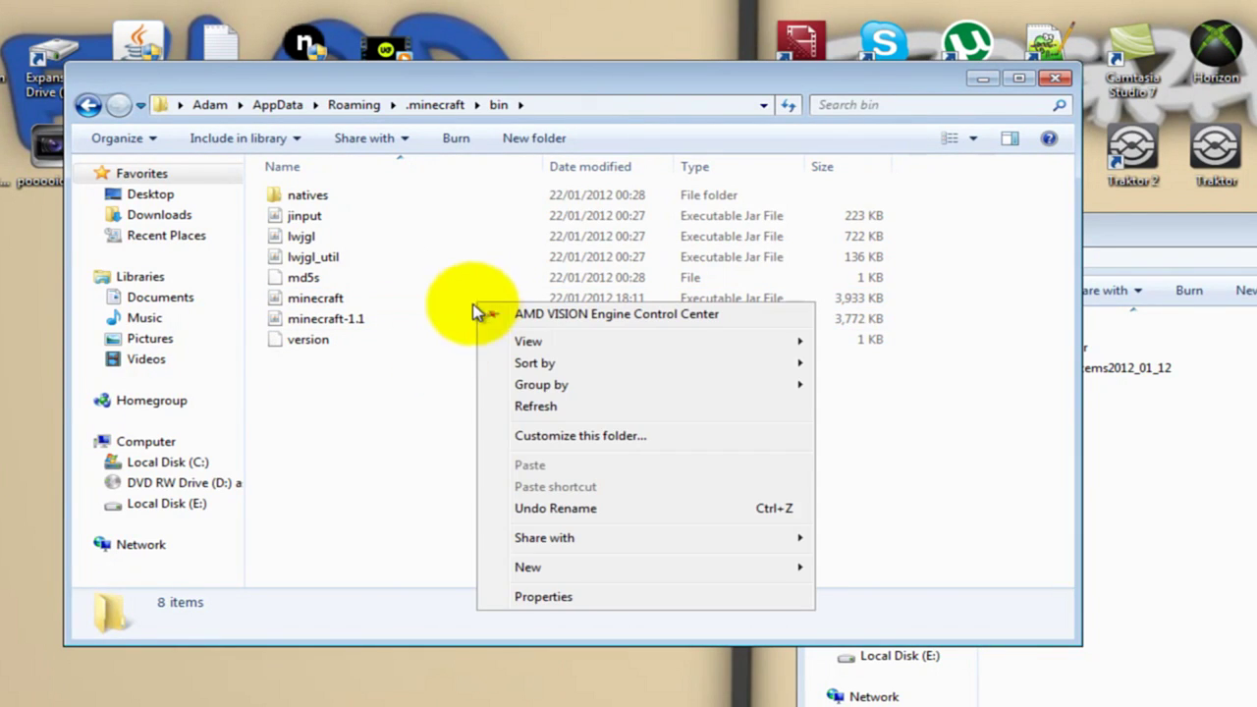
right_click(330, 299)
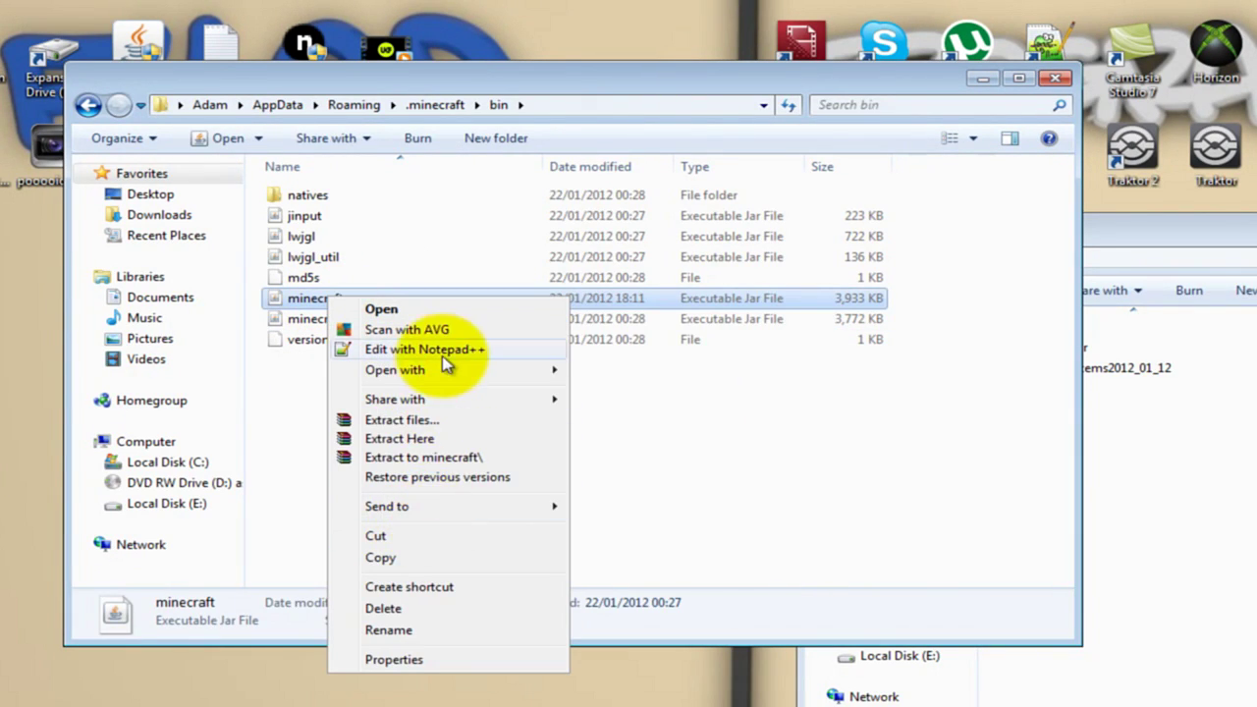
mouse_move(499, 368)
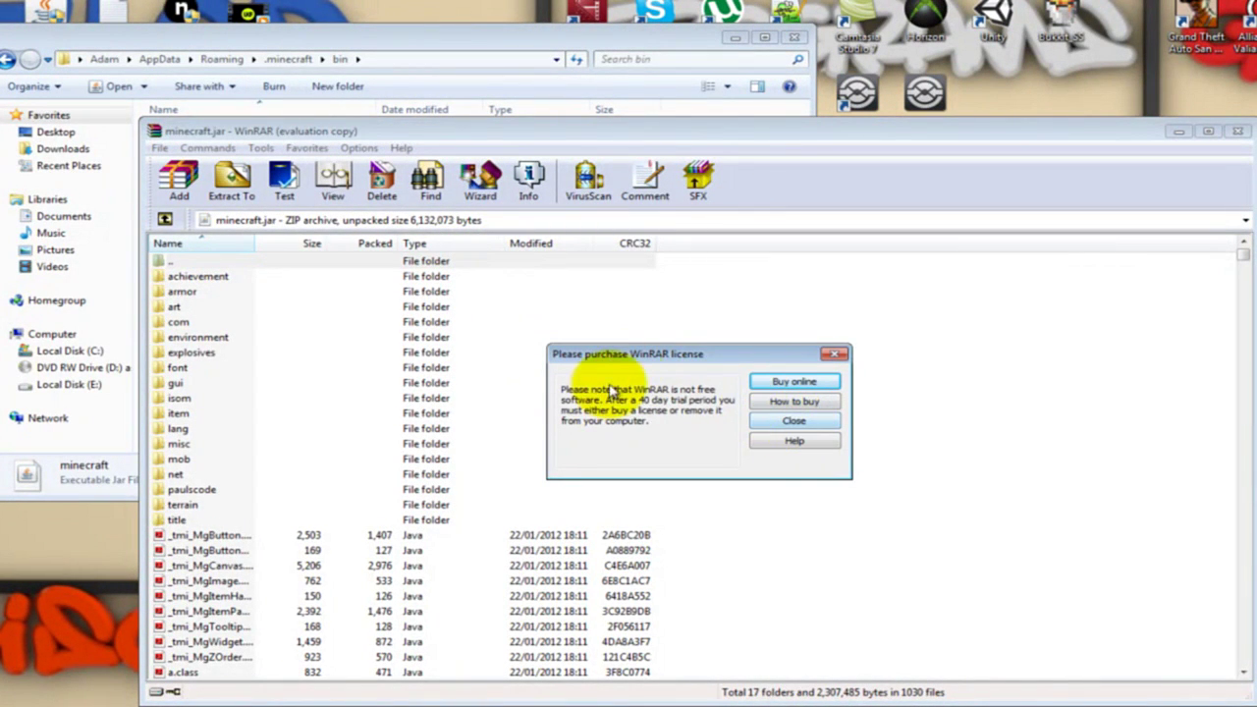
drag(729, 355, 927, 374)
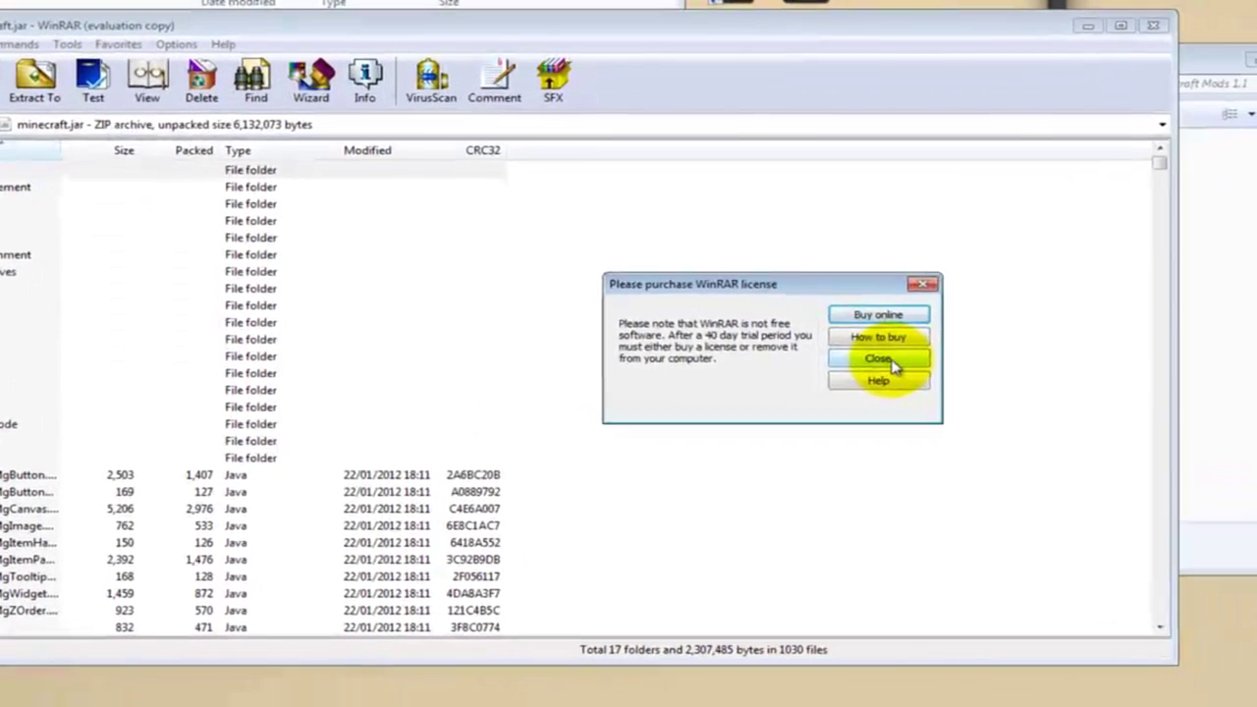
click(1000, 434)
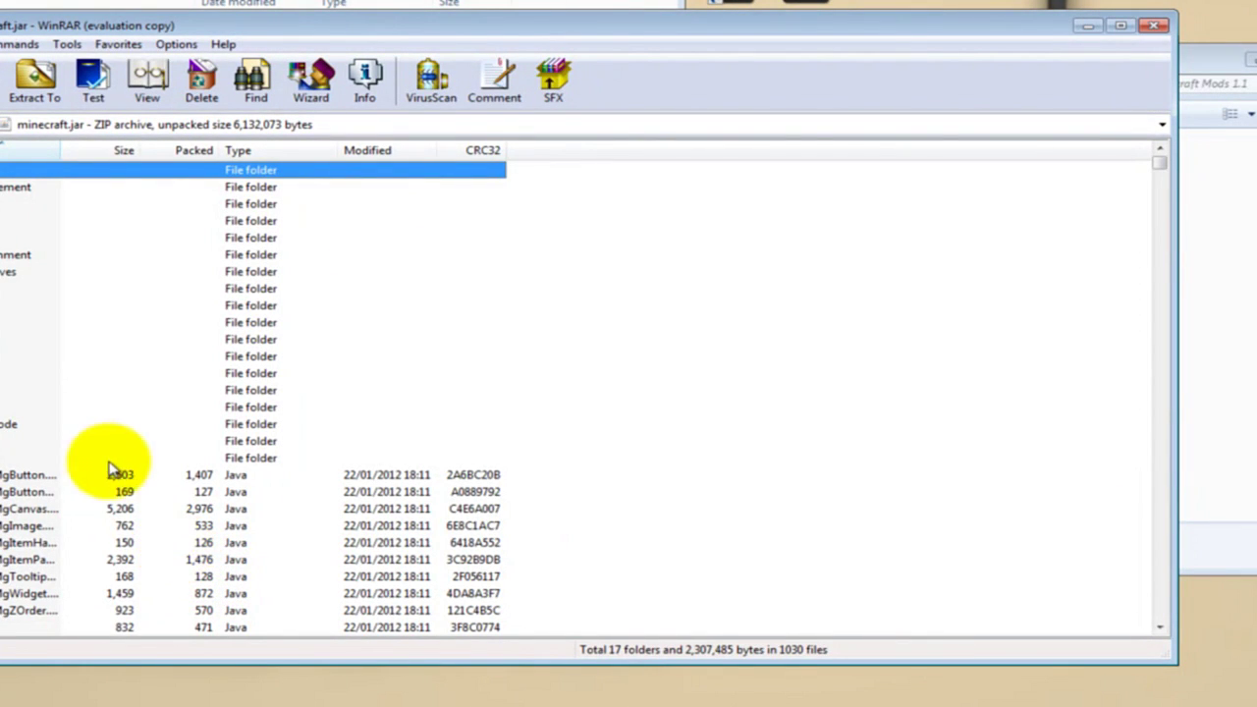
scroll(123, 496, down, 2)
scroll(56, 420, up, 2)
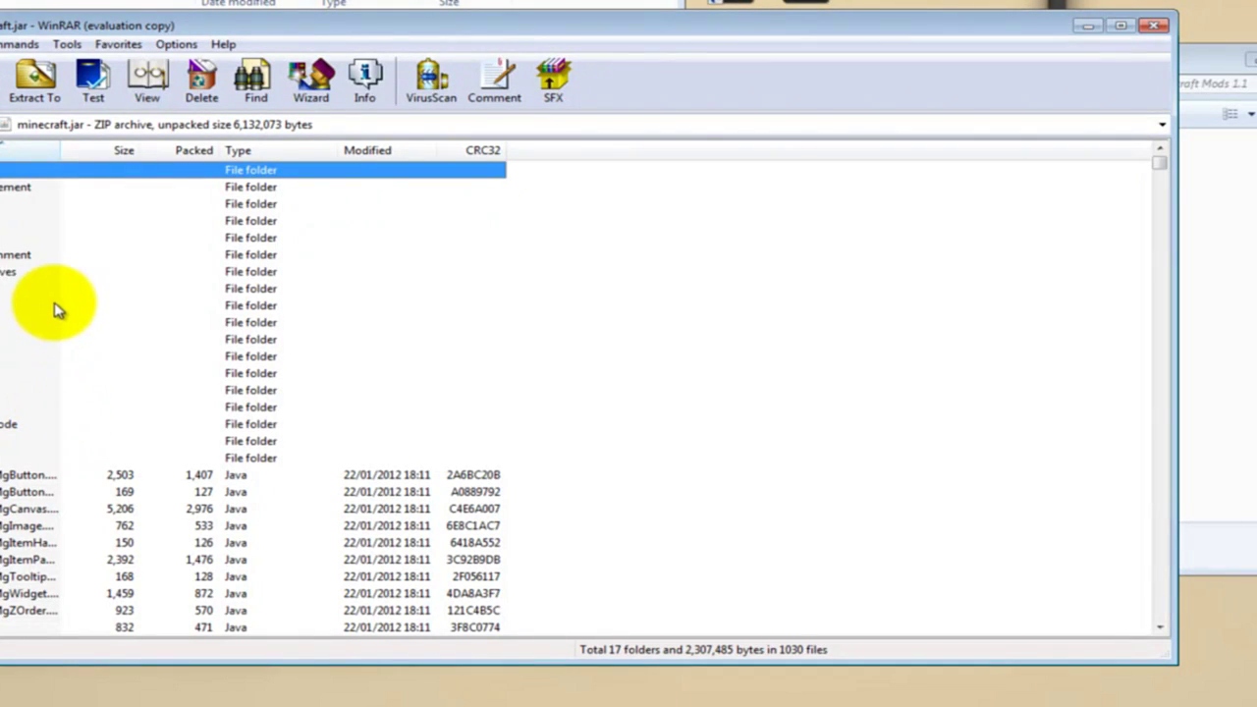
- Minimise the bin folder window and arrange the minecraft.jar archive and Minecraft Mods 1.1 windows side by side
drag(300, 26, 447, 64)
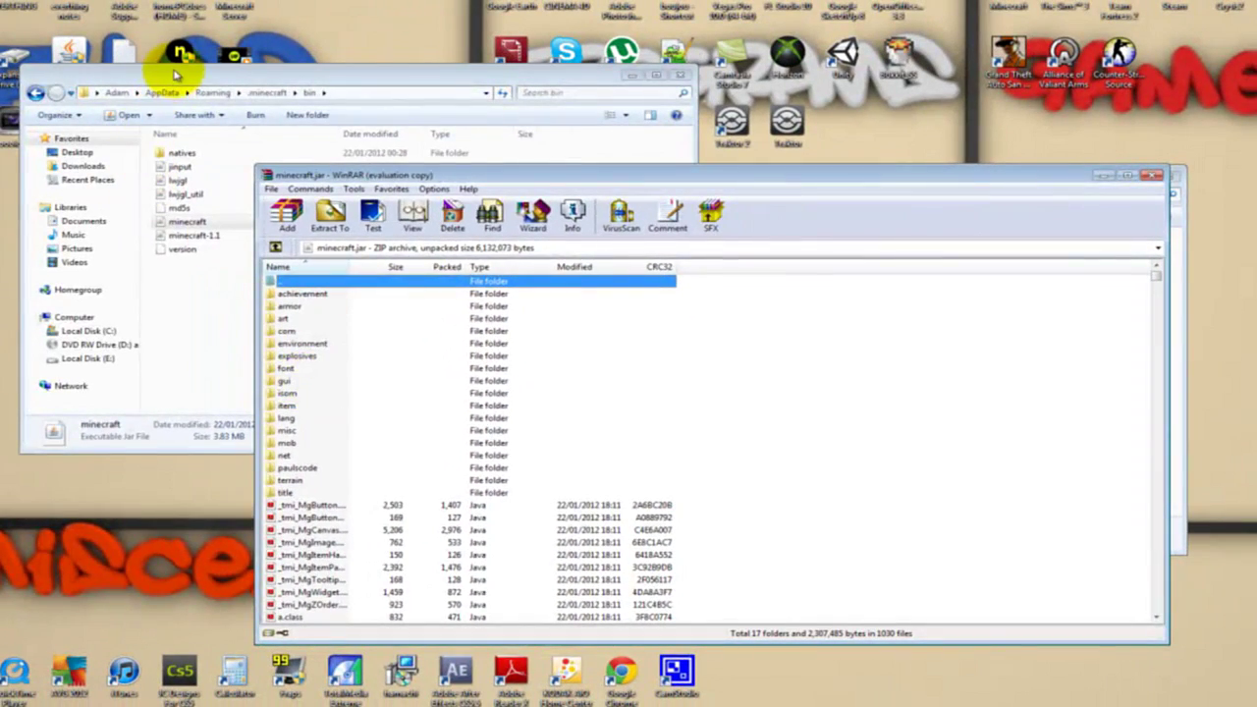
drag(175, 74, 87, 264)
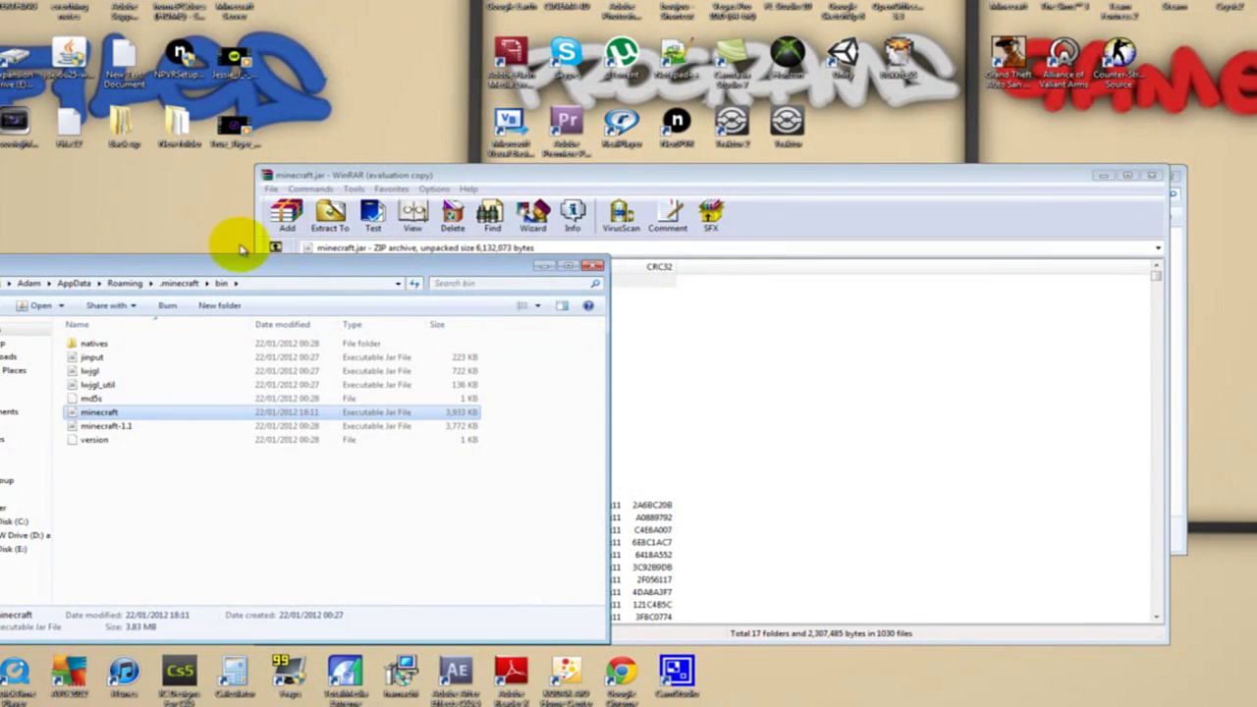
drag(221, 270, 236, 16)
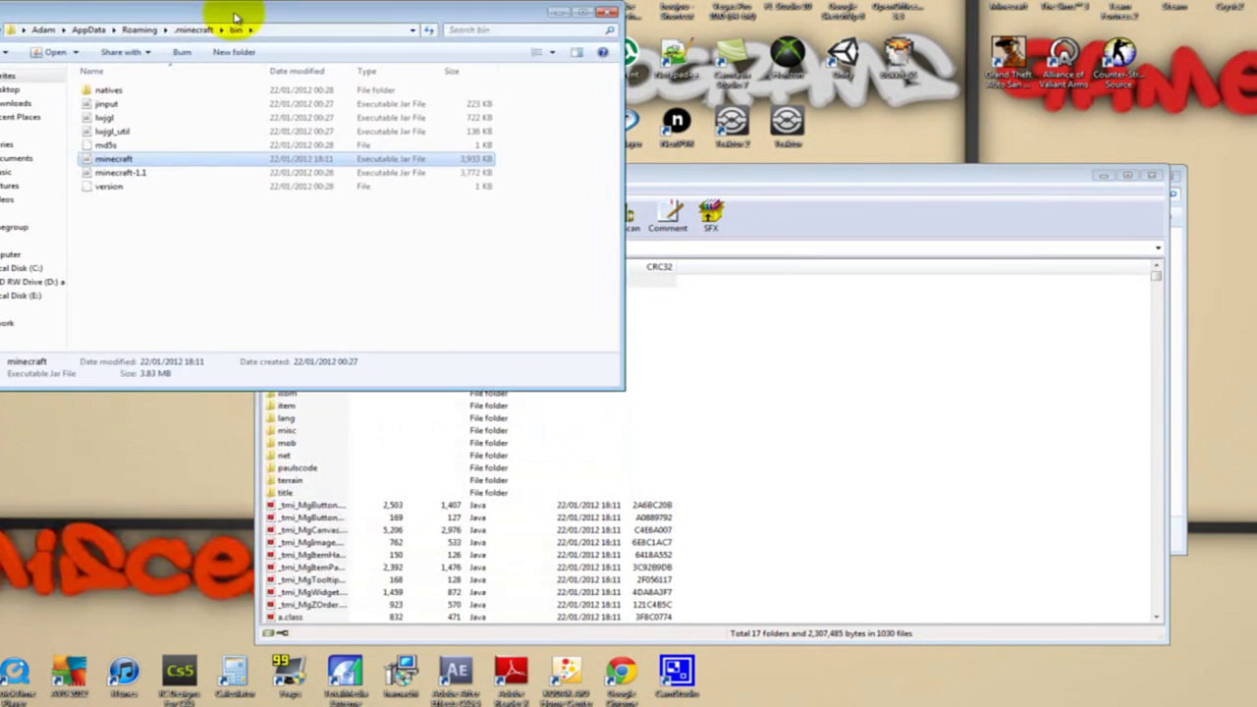
click(748, 213)
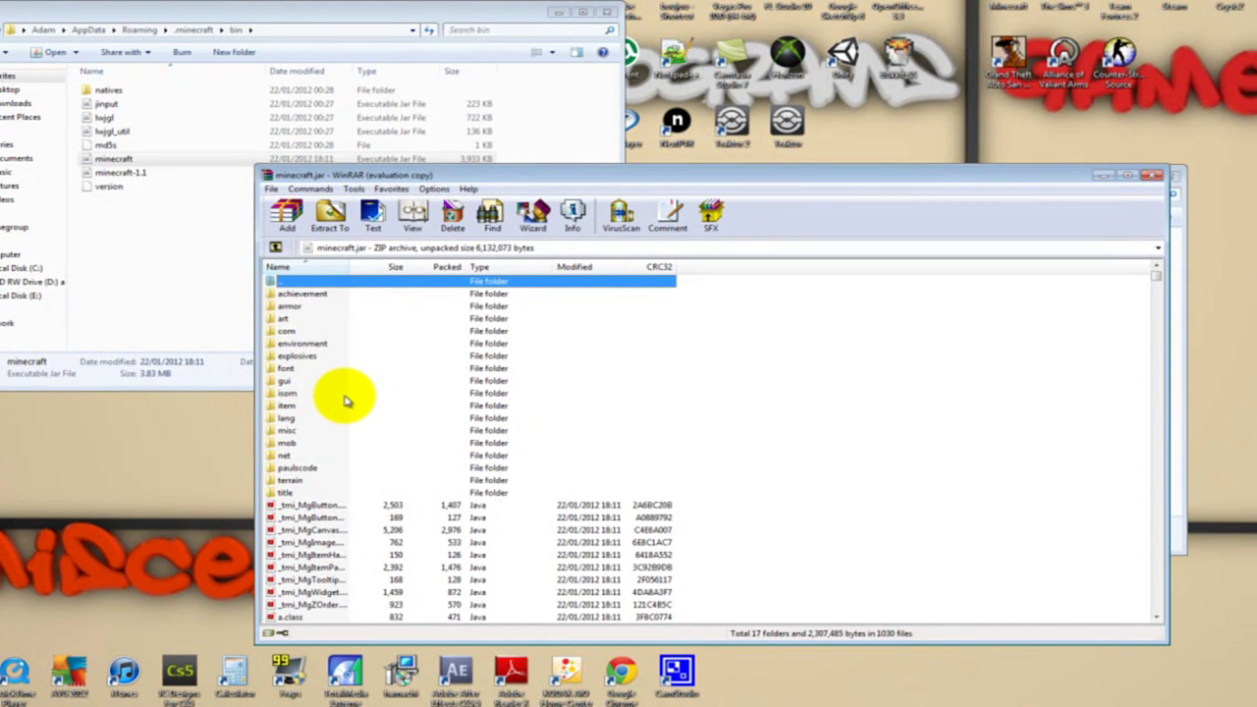
drag(520, 177, 530, 56)
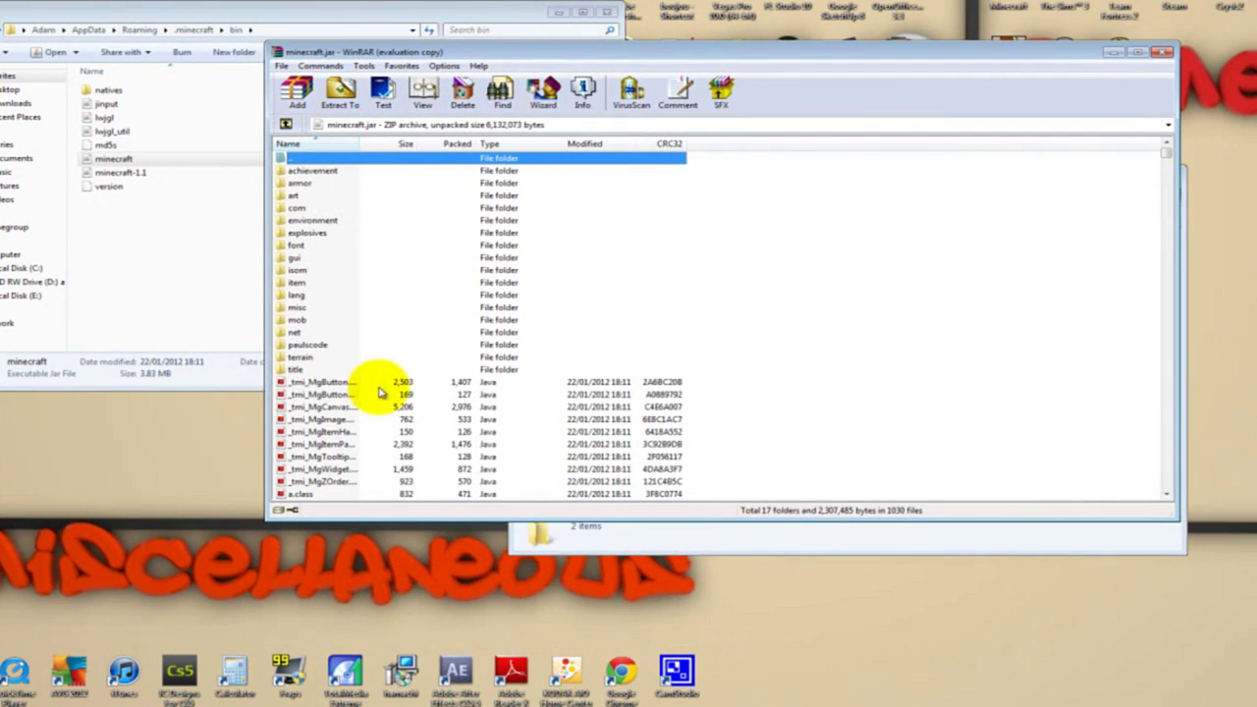
drag(786, 59, 1247, 7)
click(561, 13)
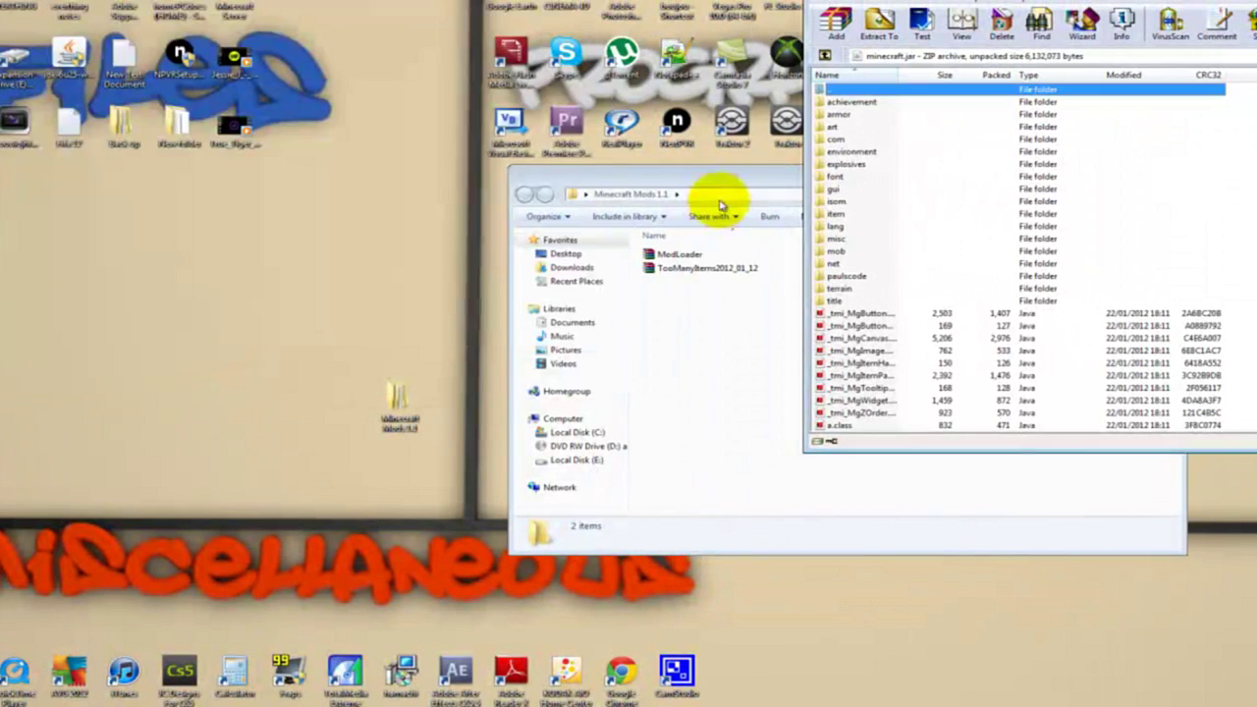
drag(723, 183, 182, 50)
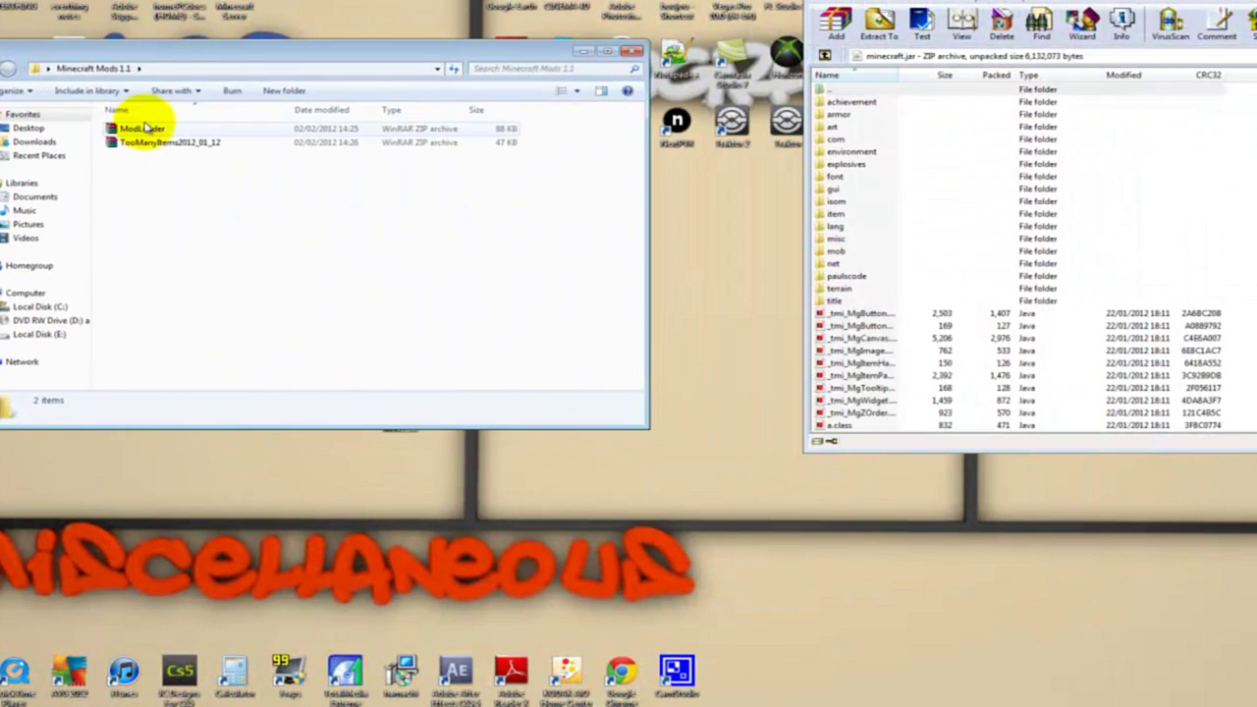
- Open the ModLoader archive from the Minecraft Mods 1.1 folder in WinRAR and dismiss the licence reminder
right_click(145, 131)
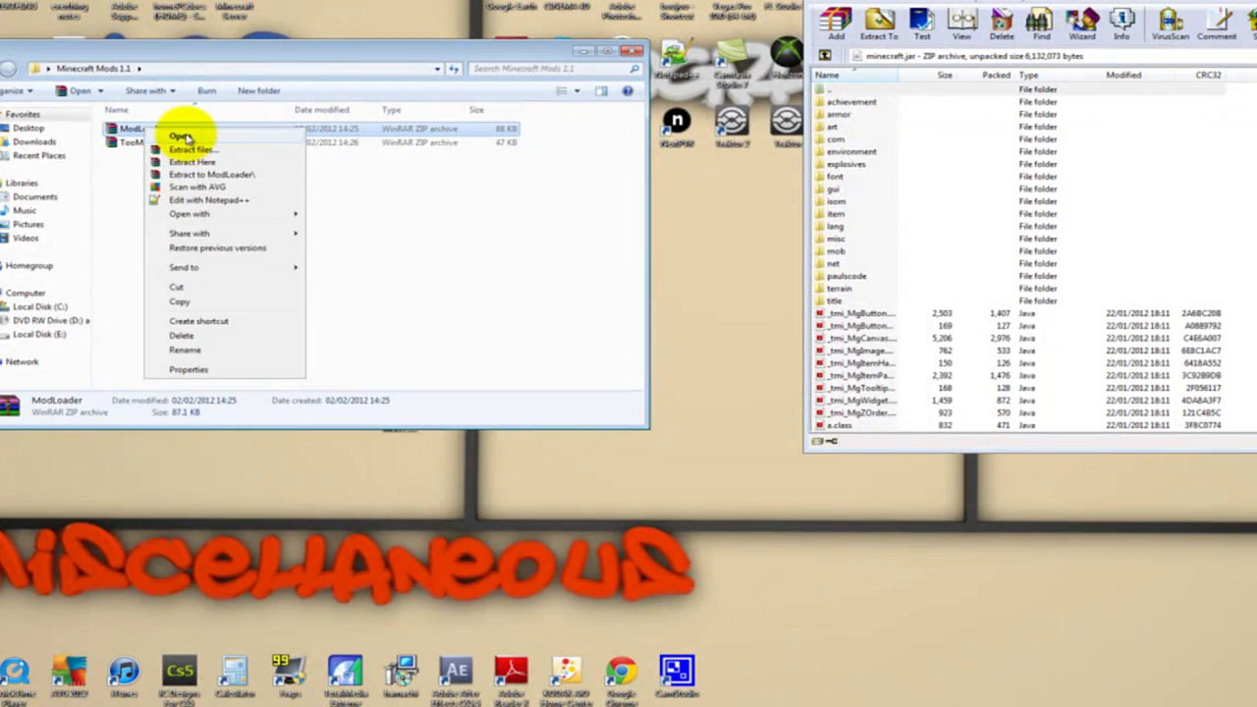
click(180, 136)
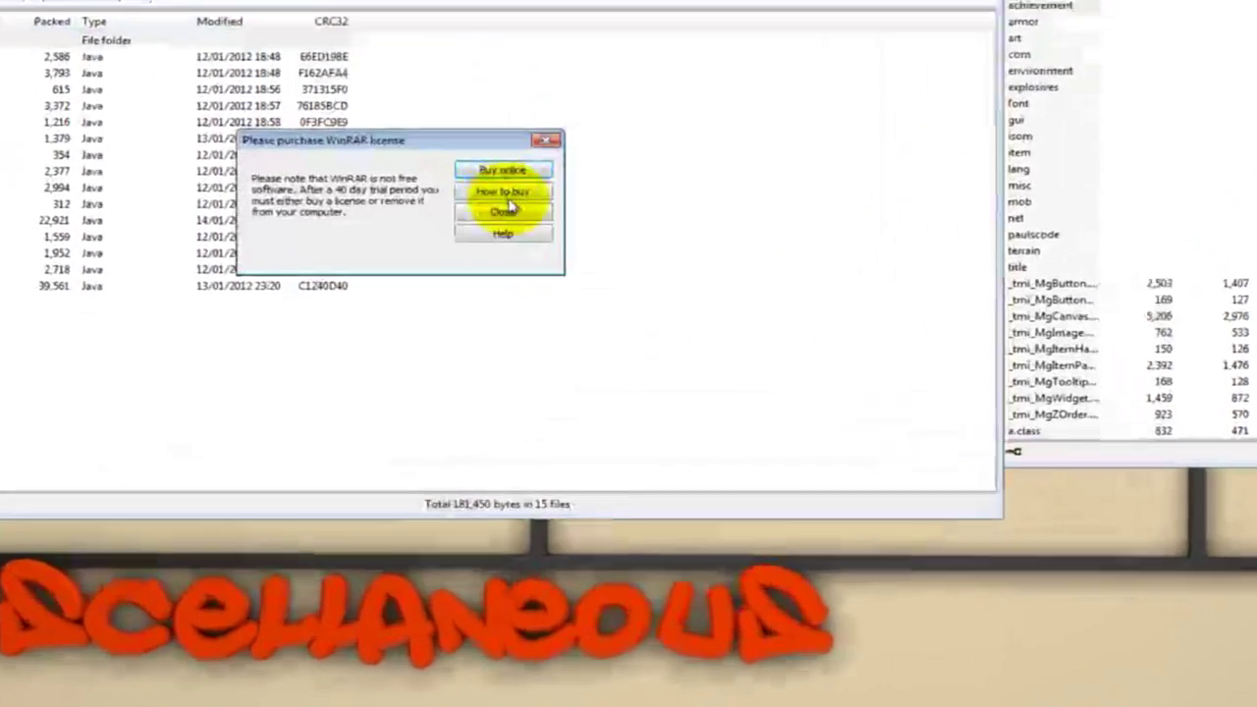
click(599, 324)
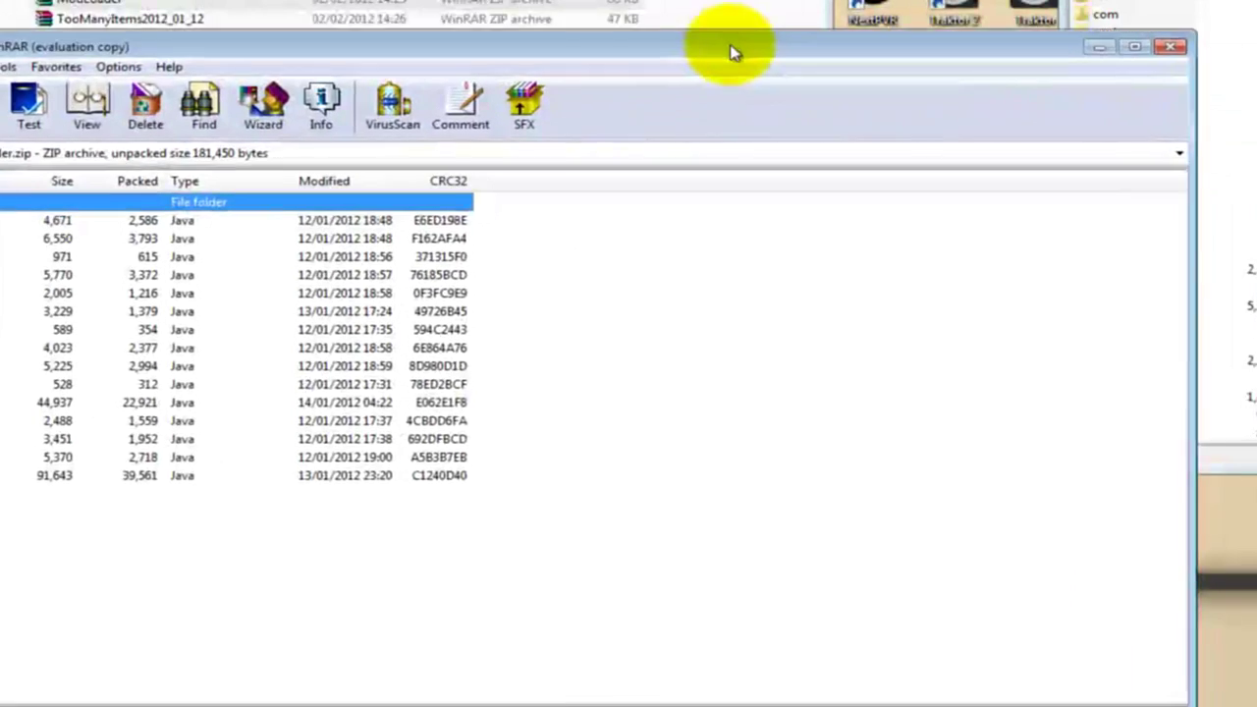
double_click(732, 52)
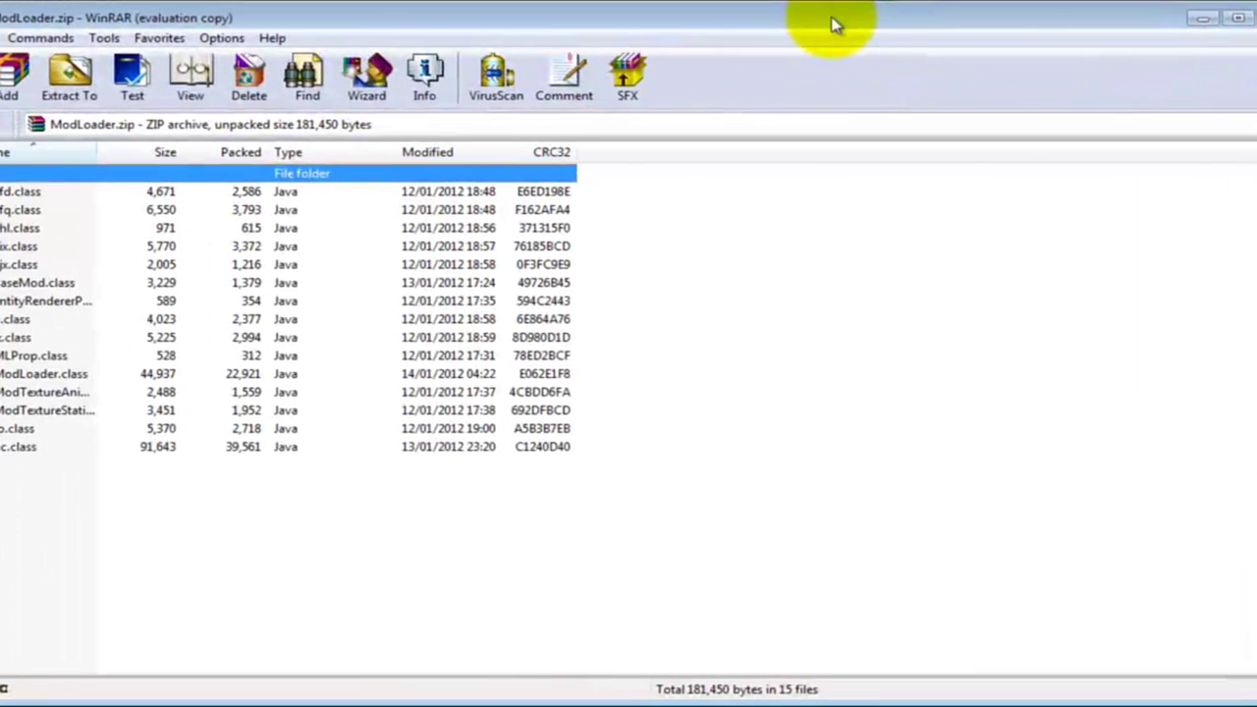
- Add all the ModLoader.zip class files to minecraft.jar with the default archive parameters, and close the ModLoader archive
drag(81, 543, 47, 199)
drag(67, 320, 1247, 464)
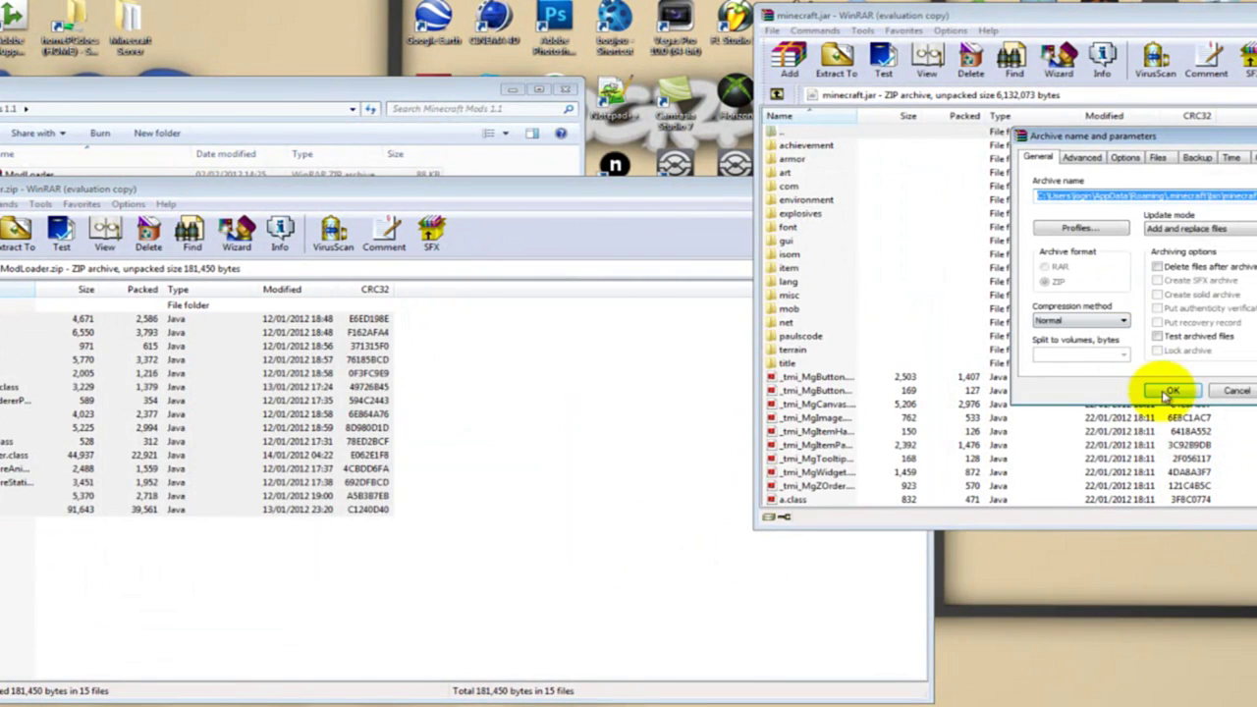
click(1166, 391)
click(479, 246)
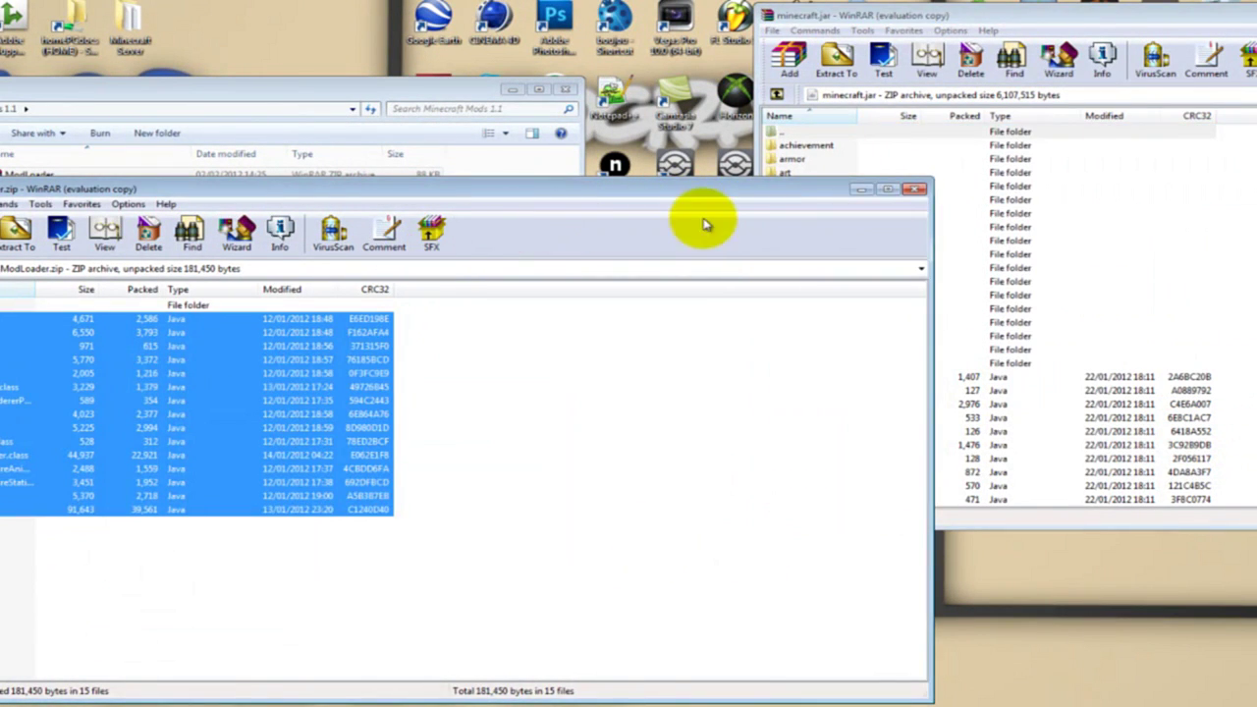
click(914, 191)
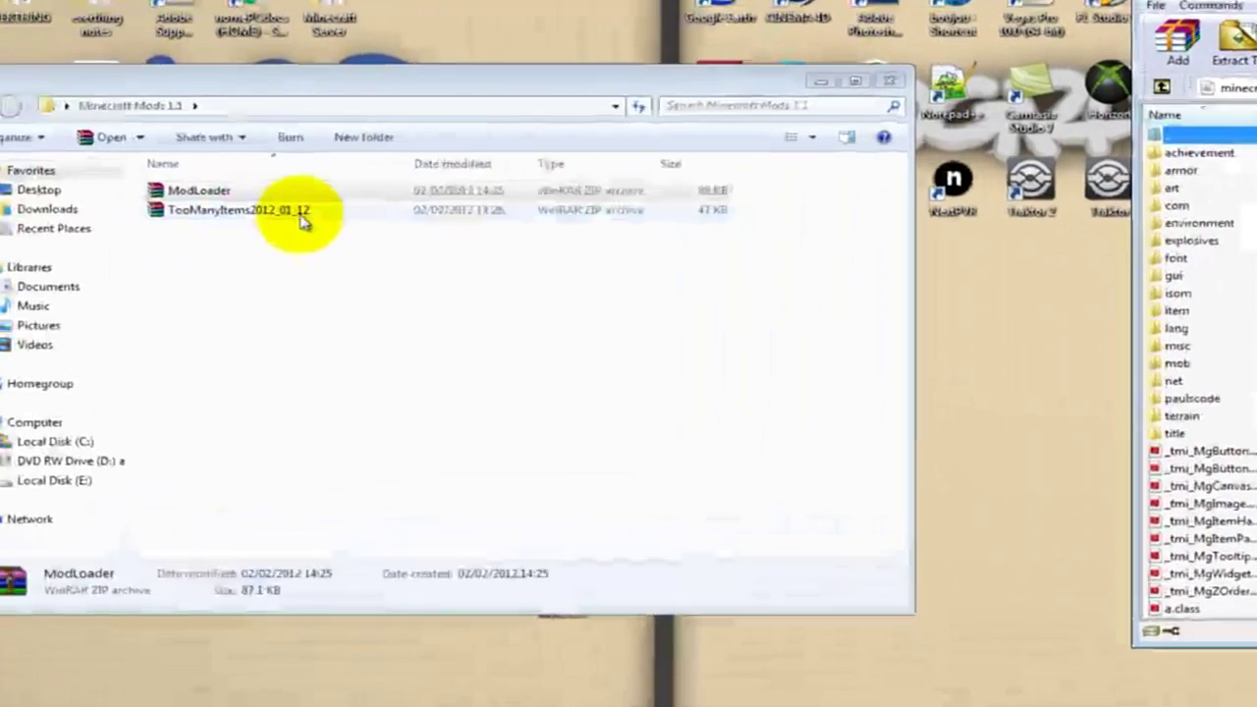
- Open TooManyItems2012_01_12 with WinRAR archiver and dismiss the licence reminder
click(303, 216)
right_click(303, 216)
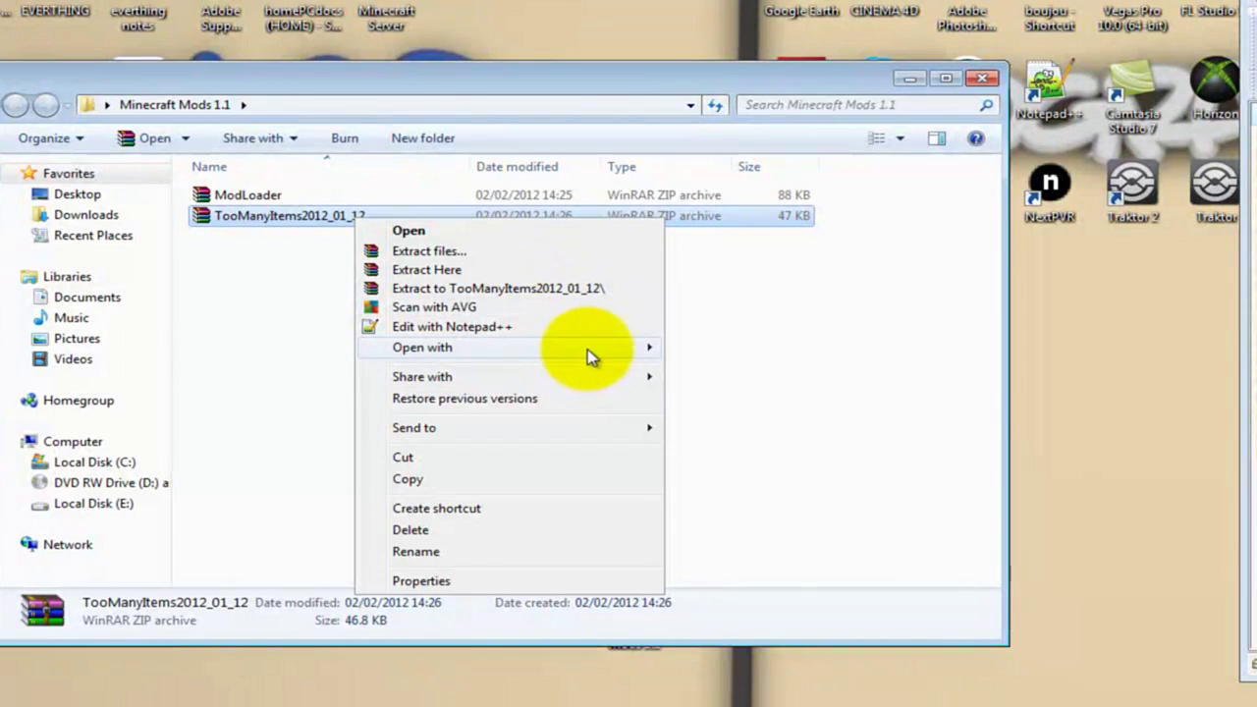
mouse_move(586, 348)
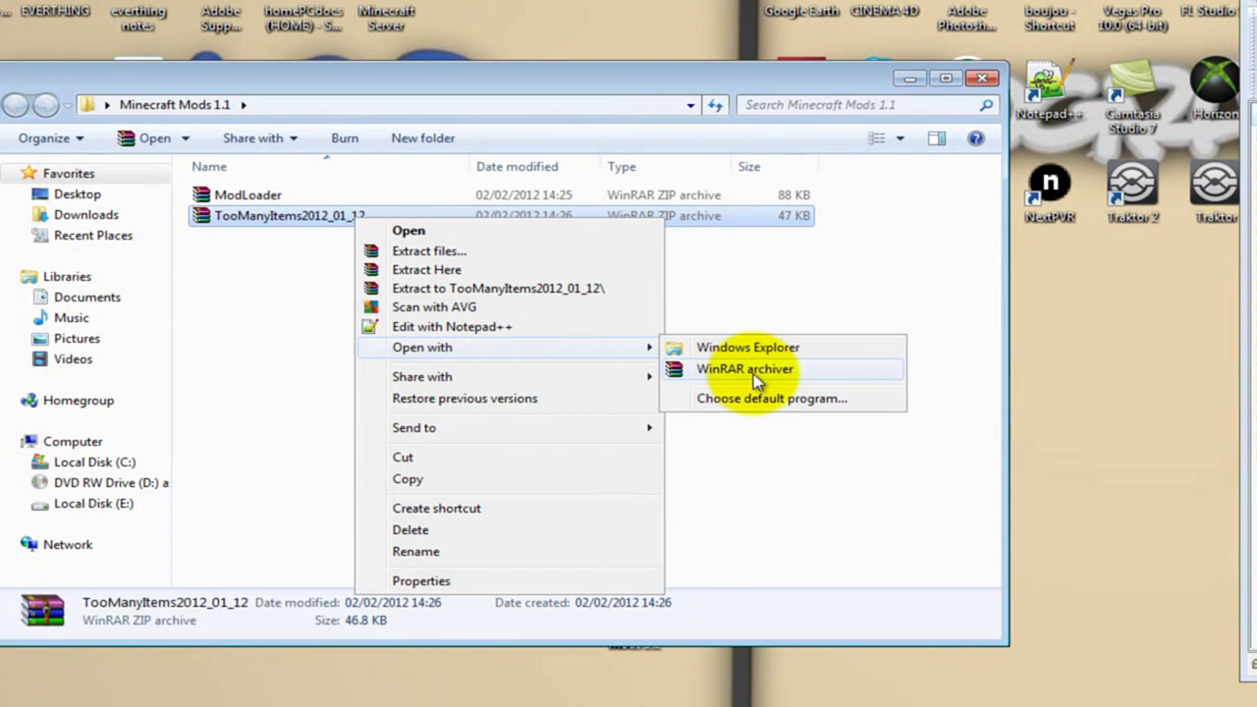
click(756, 379)
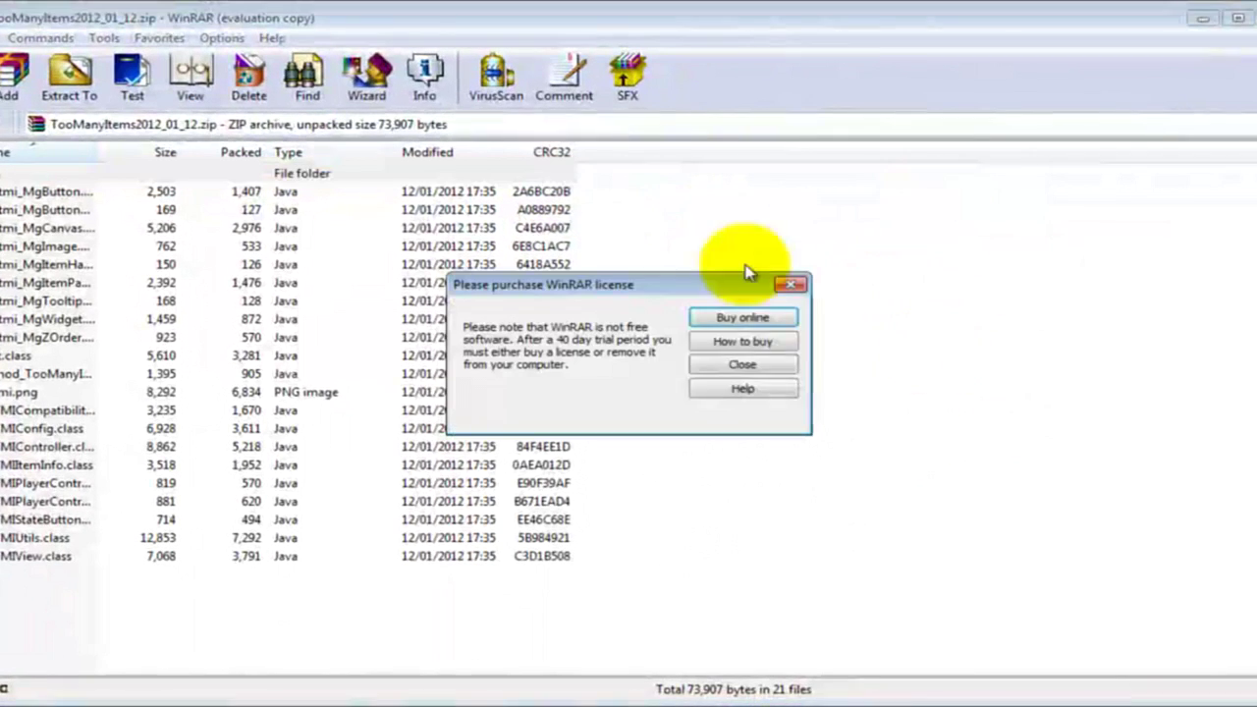
click(780, 364)
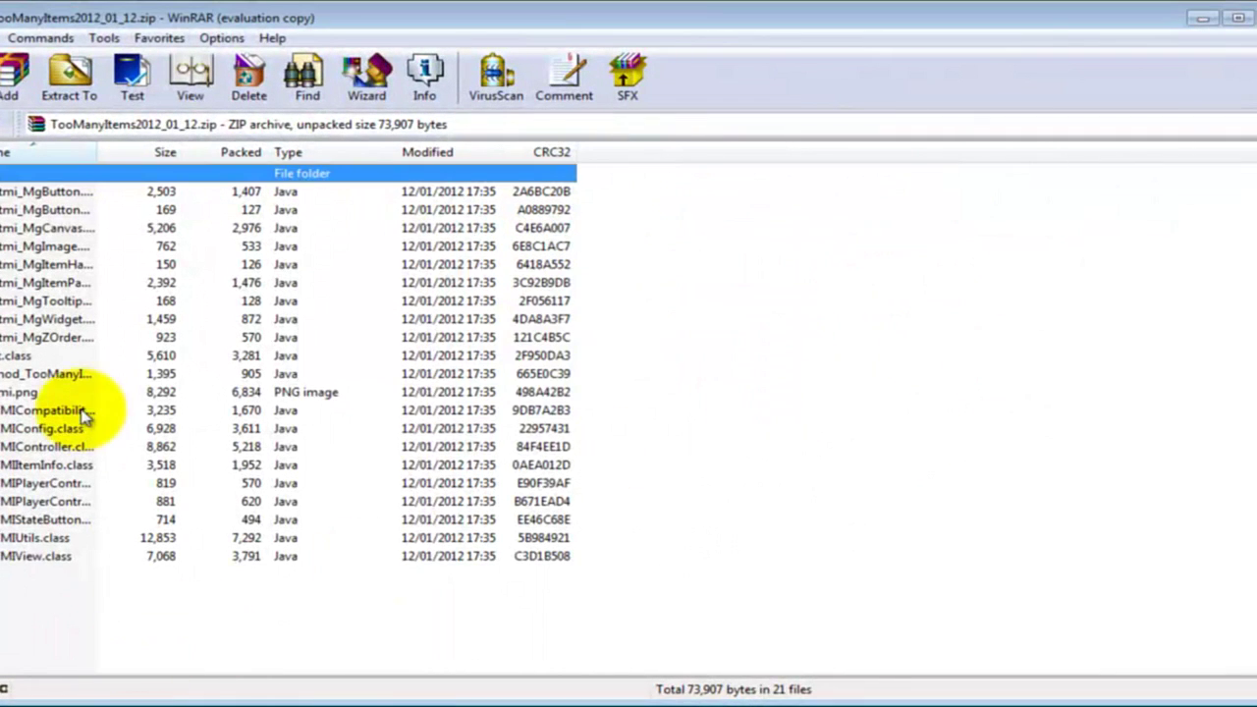
- View the contents of tmi.png inside the TooManyItems archive and close the viewer
click(51, 394)
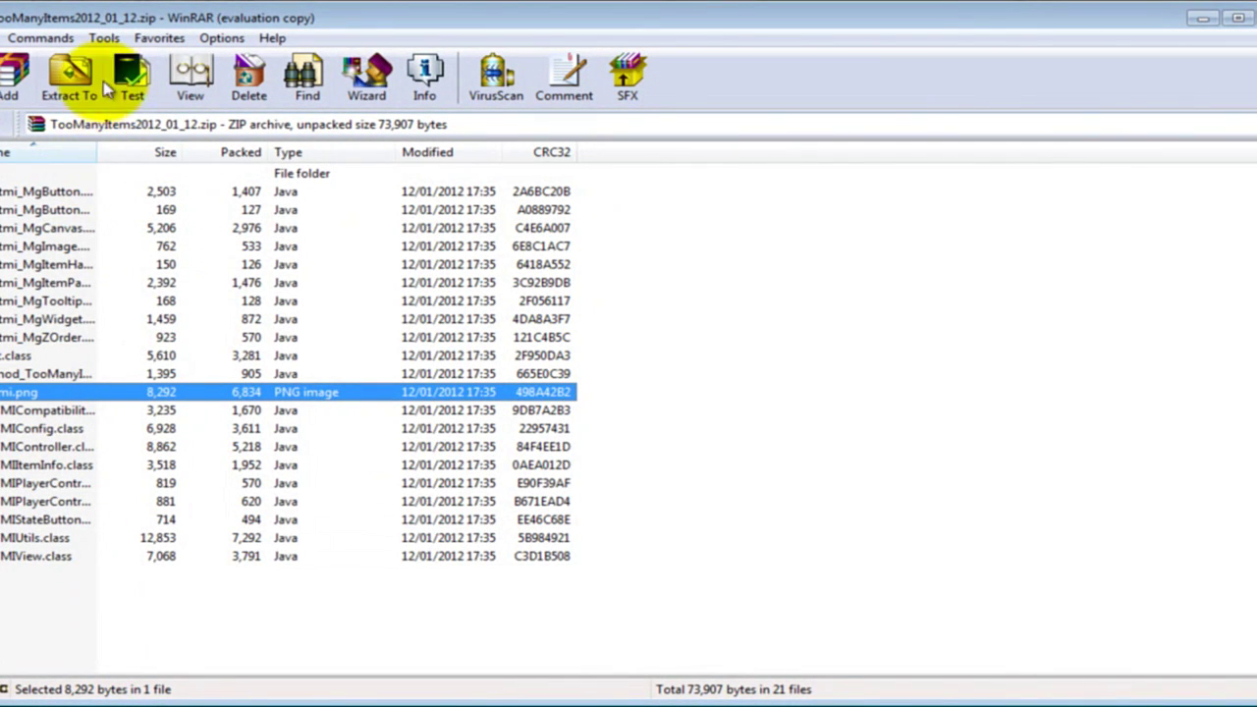
click(186, 78)
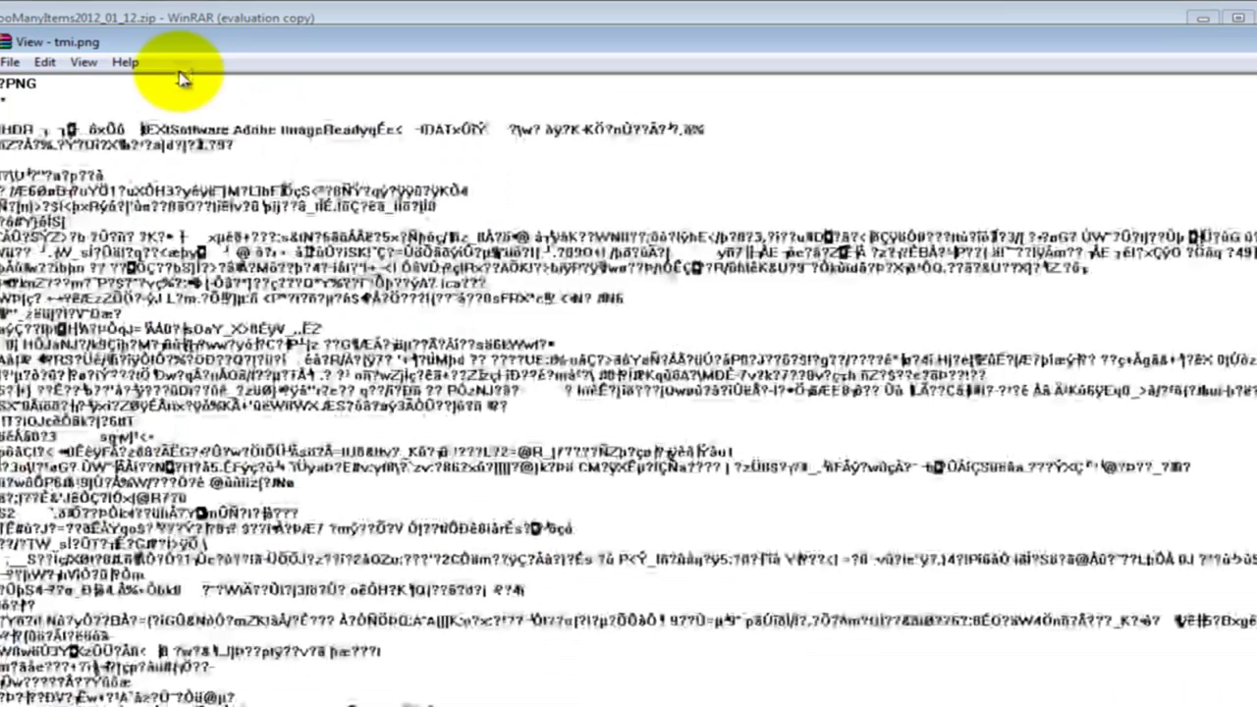
key(Escape)
drag(39, 601, 36, 408)
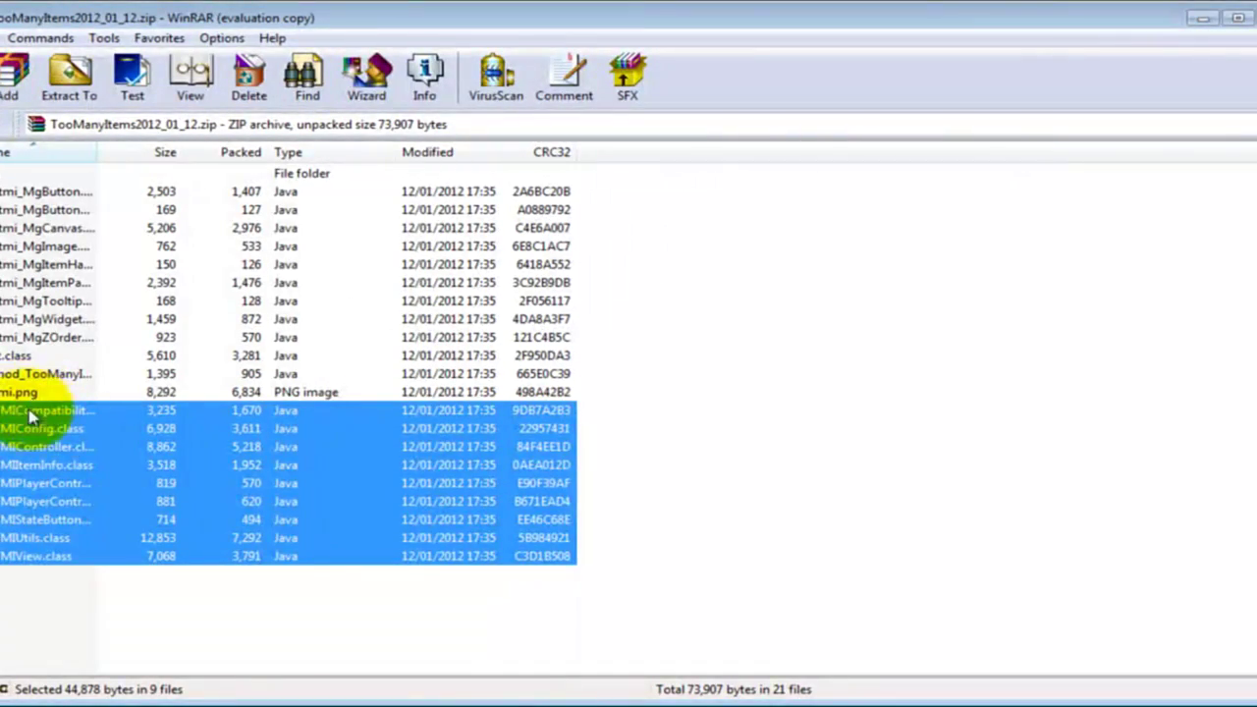
double_click(40, 391)
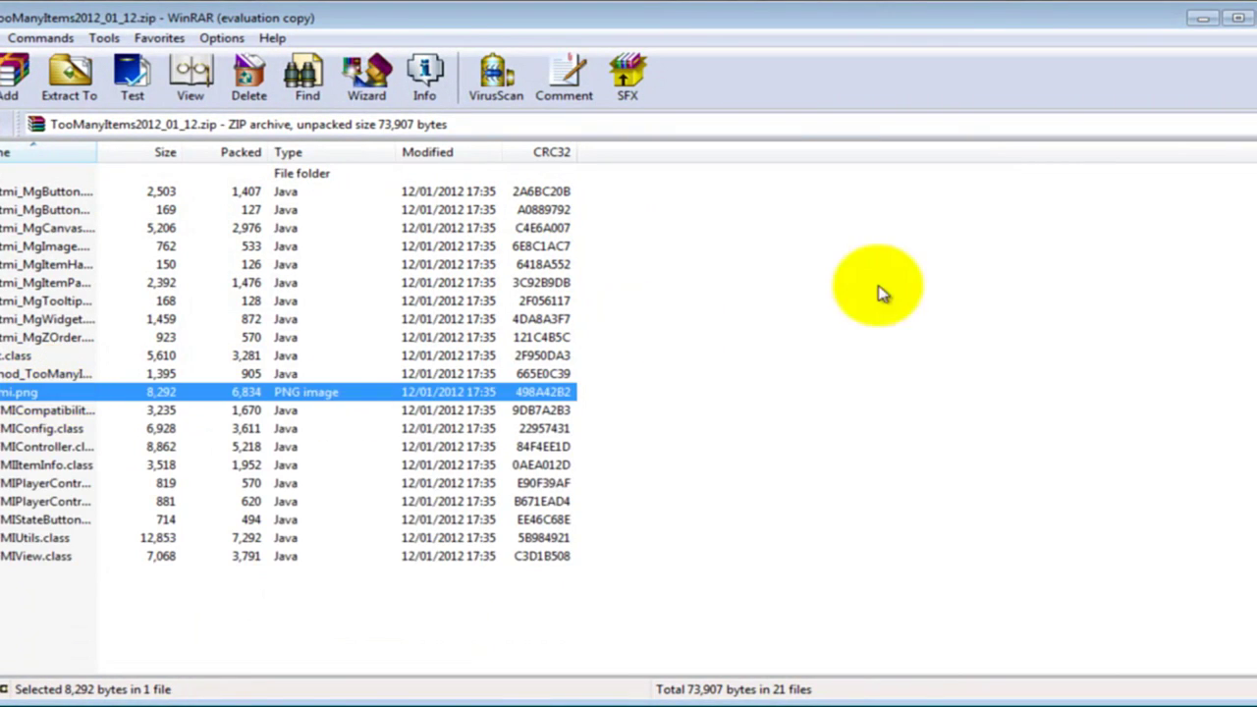
key(alt+F4)
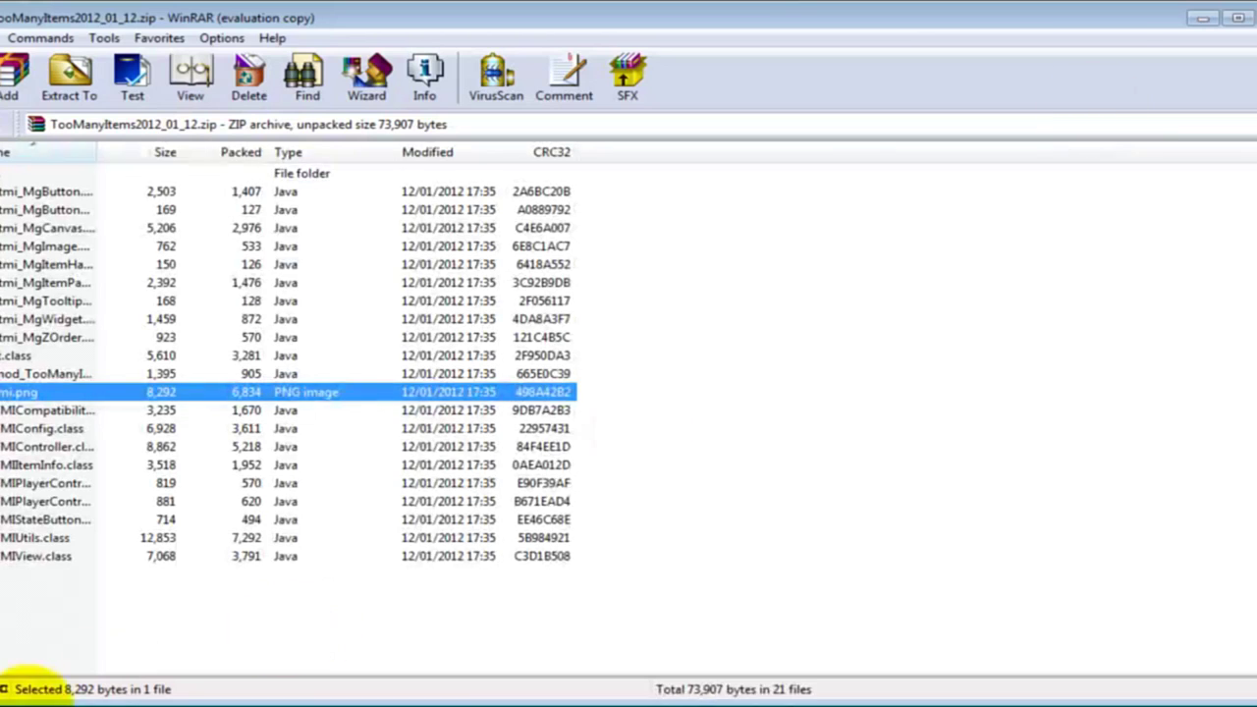
- Add all the TooManyItems2012_01_12.zip files to minecraft.jar with the default archive parameters, and close the TooManyItems archive
drag(39, 619, 53, 198)
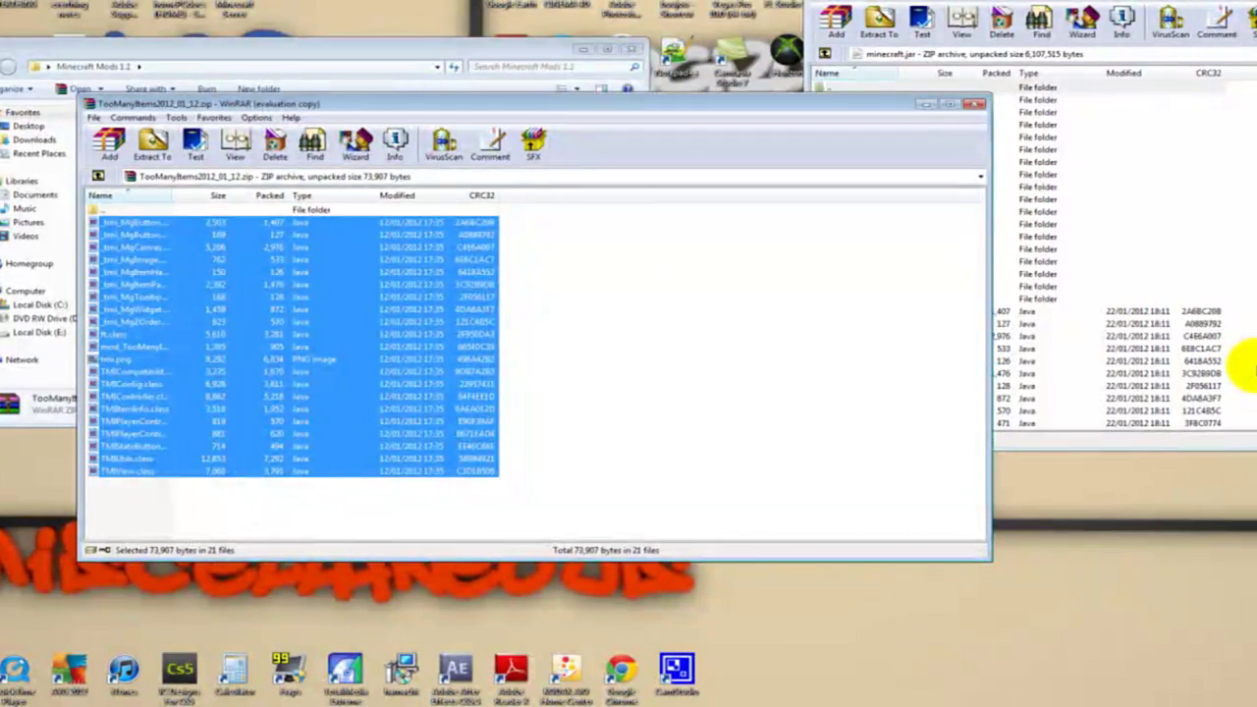
drag(1252, 368, 904, 422)
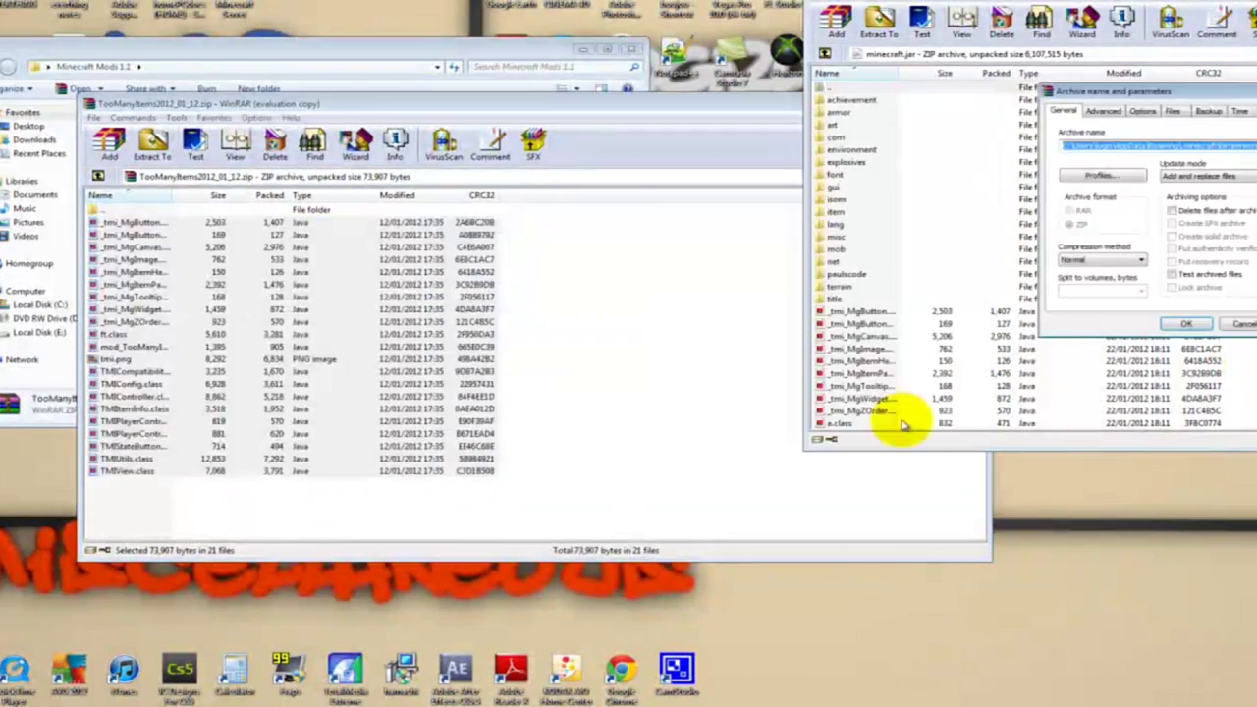
click(1188, 325)
drag(773, 106, 716, 147)
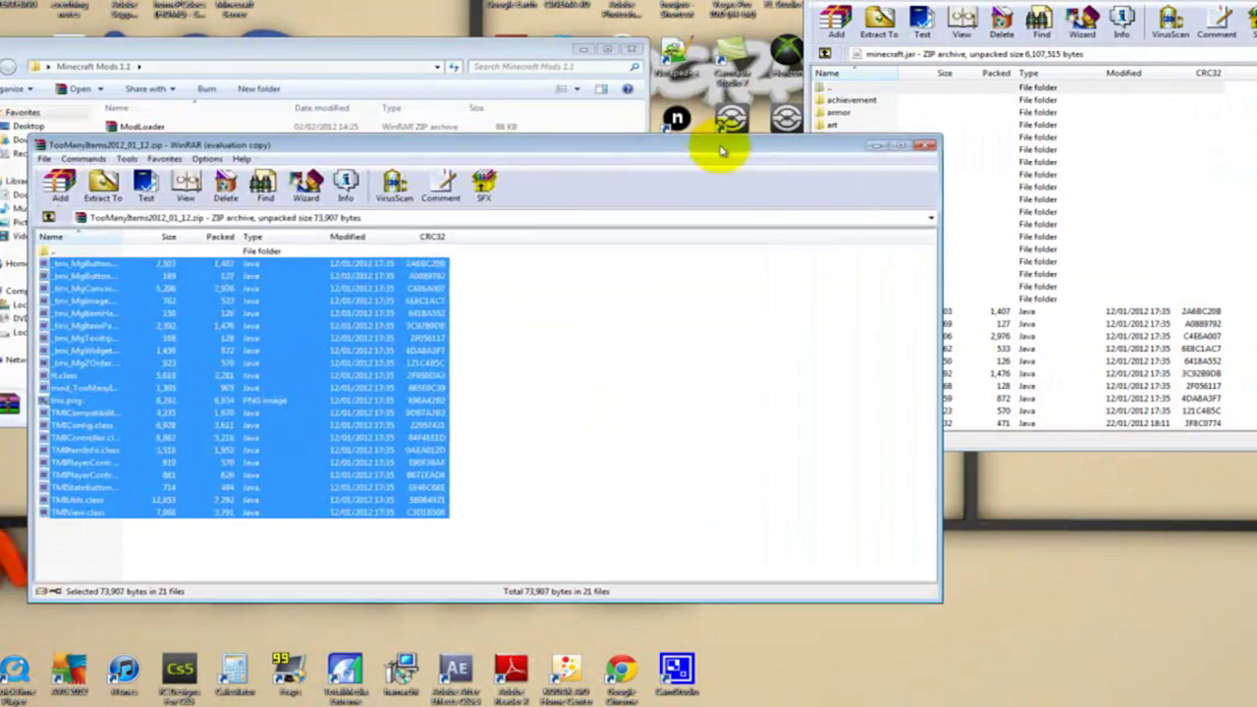
click(929, 147)
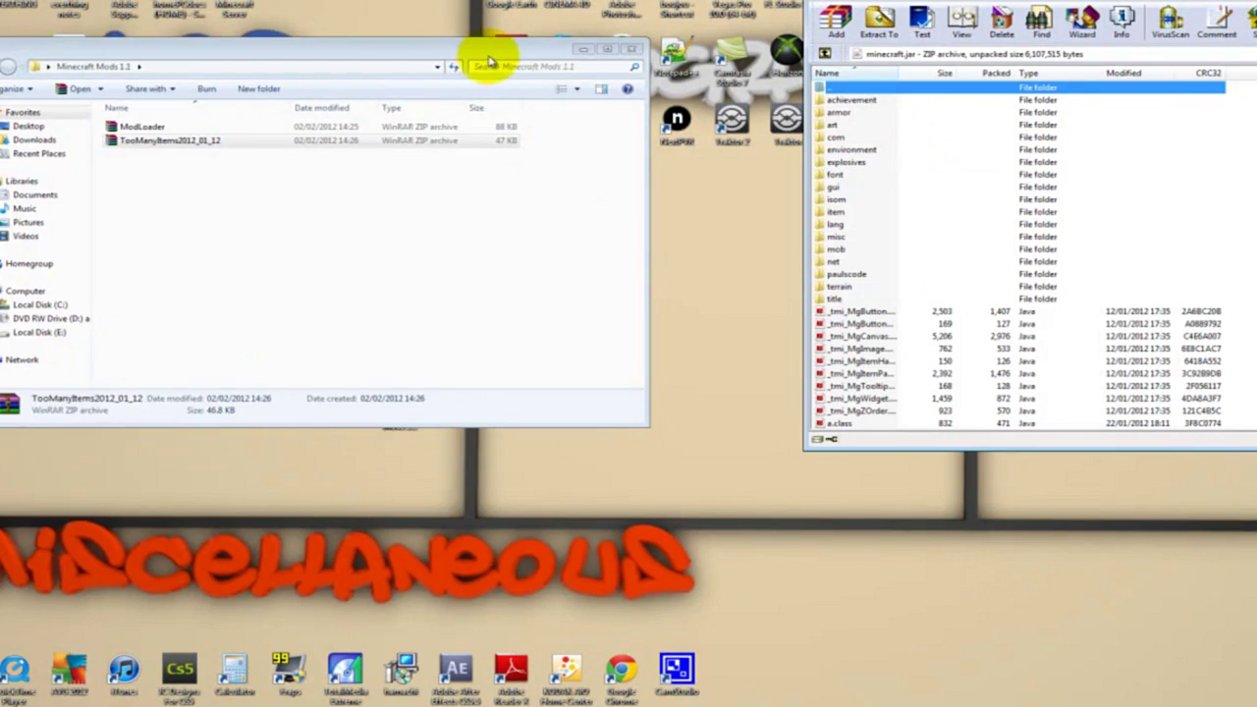
- Close the Minecraft Mods 1.1 folder and the minecraft.jar archive window
drag(490, 61, 593, 206)
click(621, 210)
drag(958, 8, 696, 163)
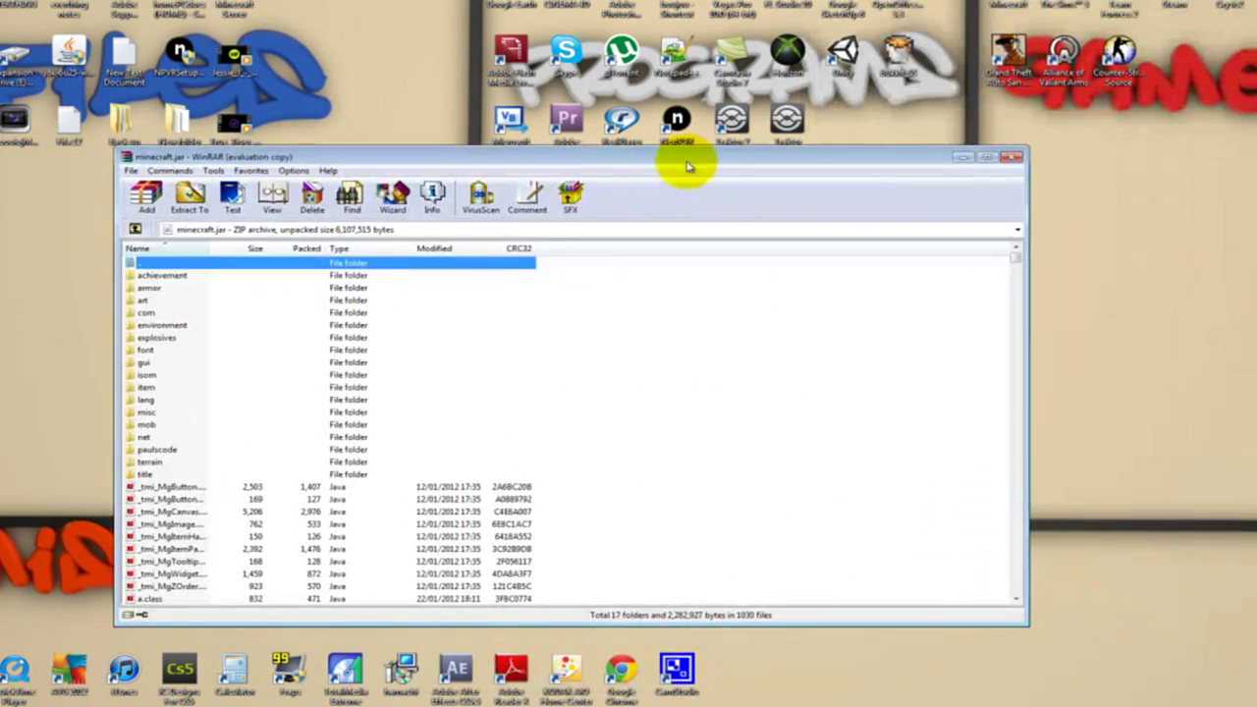
click(1016, 158)
- Launch Minecraft from the desktop and log in with the remembered account credentials
double_click(1010, 8)
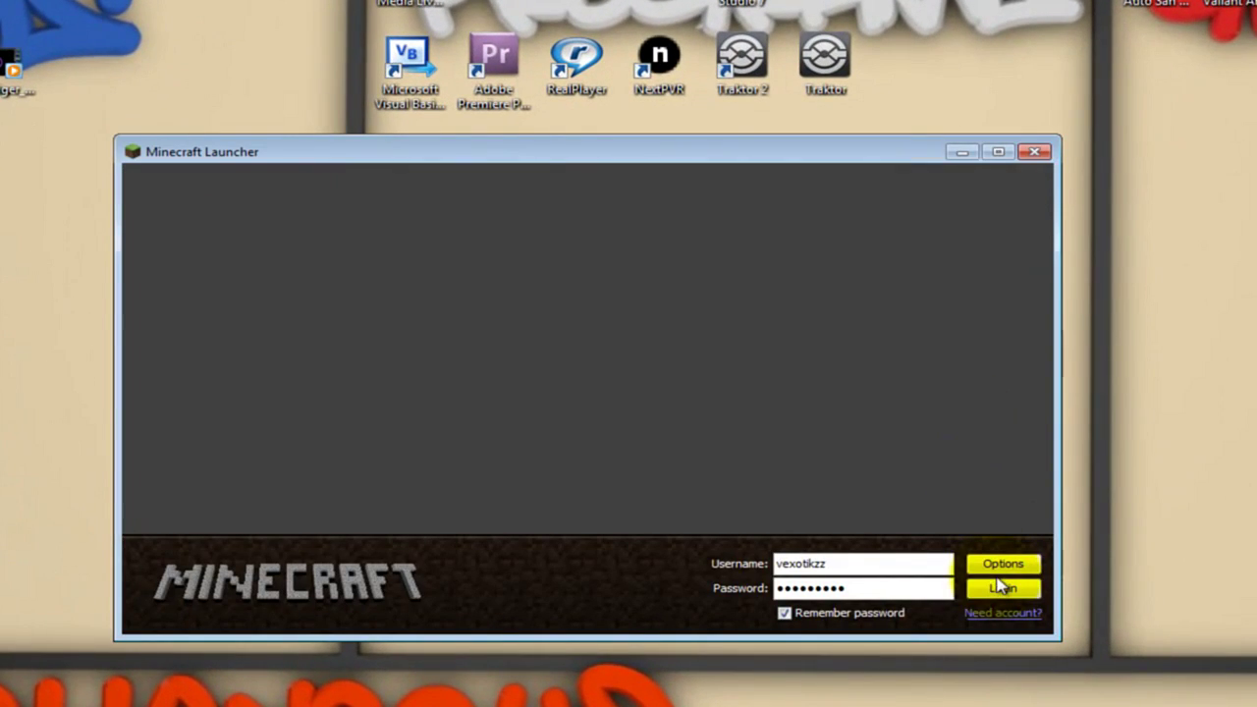
click(1002, 586)
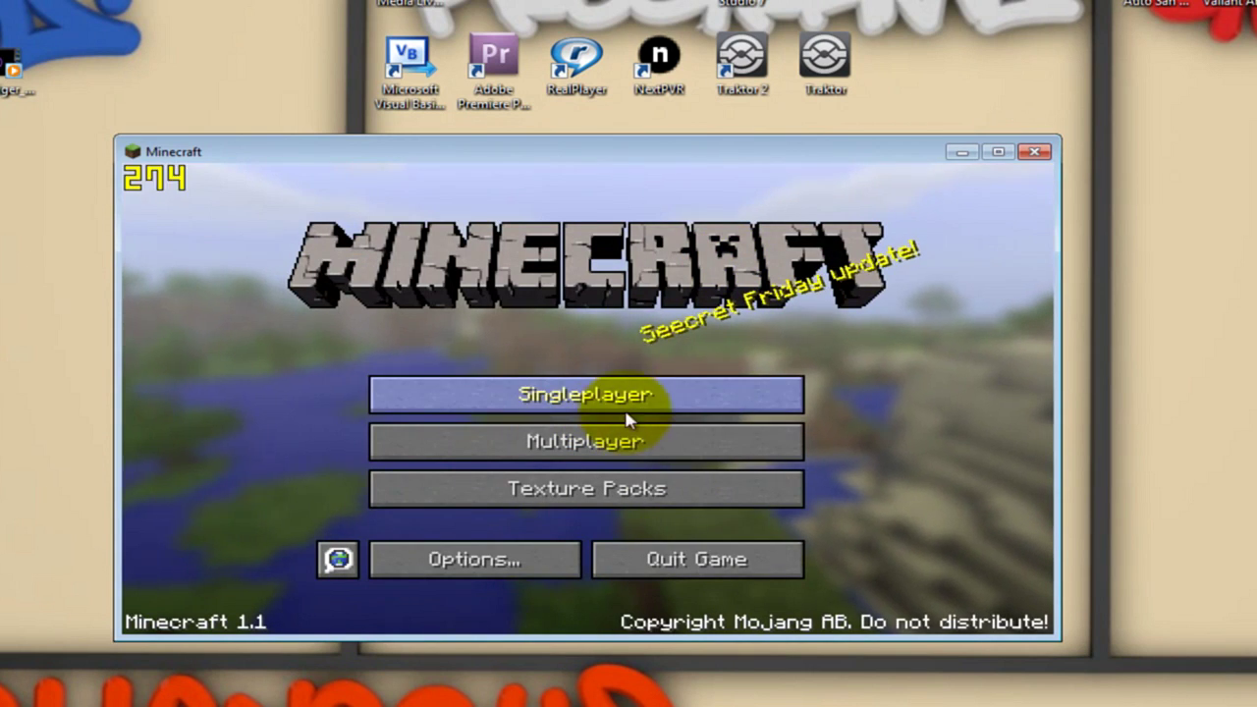
drag(833, 155, 918, 125)
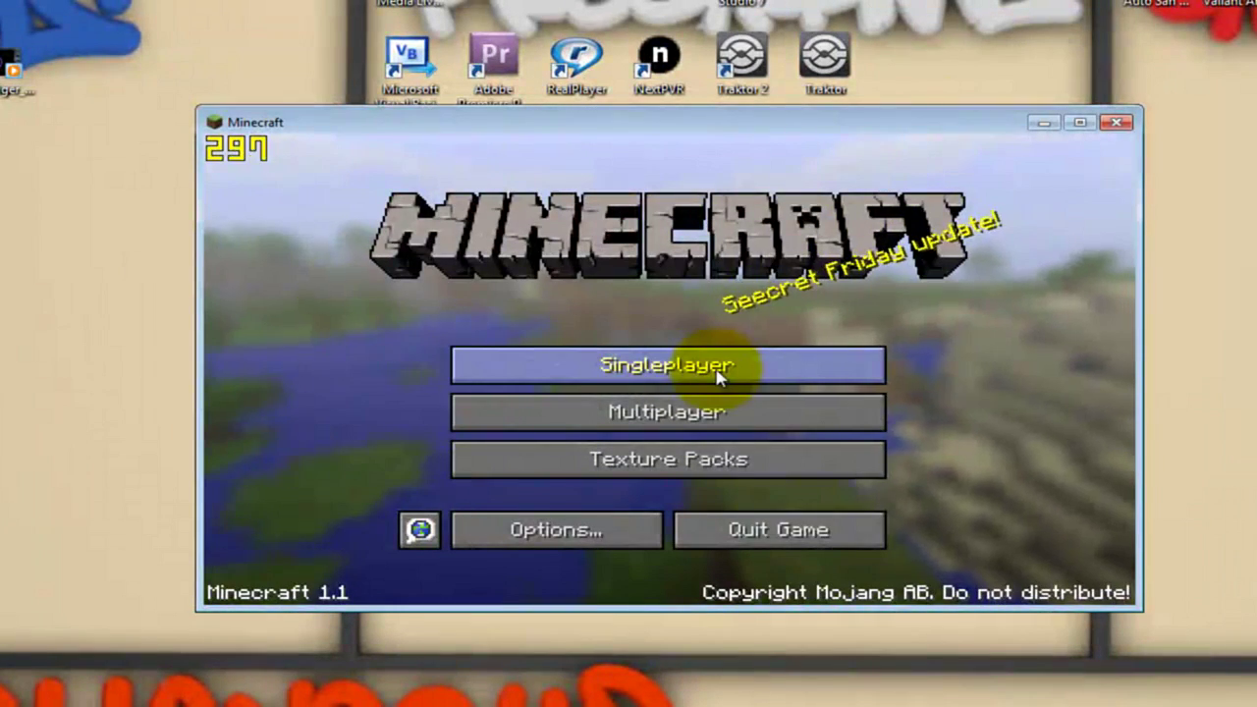
- Create a new singleplayer world named Mods in Survival game mode
click(717, 368)
scroll(720, 400, down, 2)
click(751, 521)
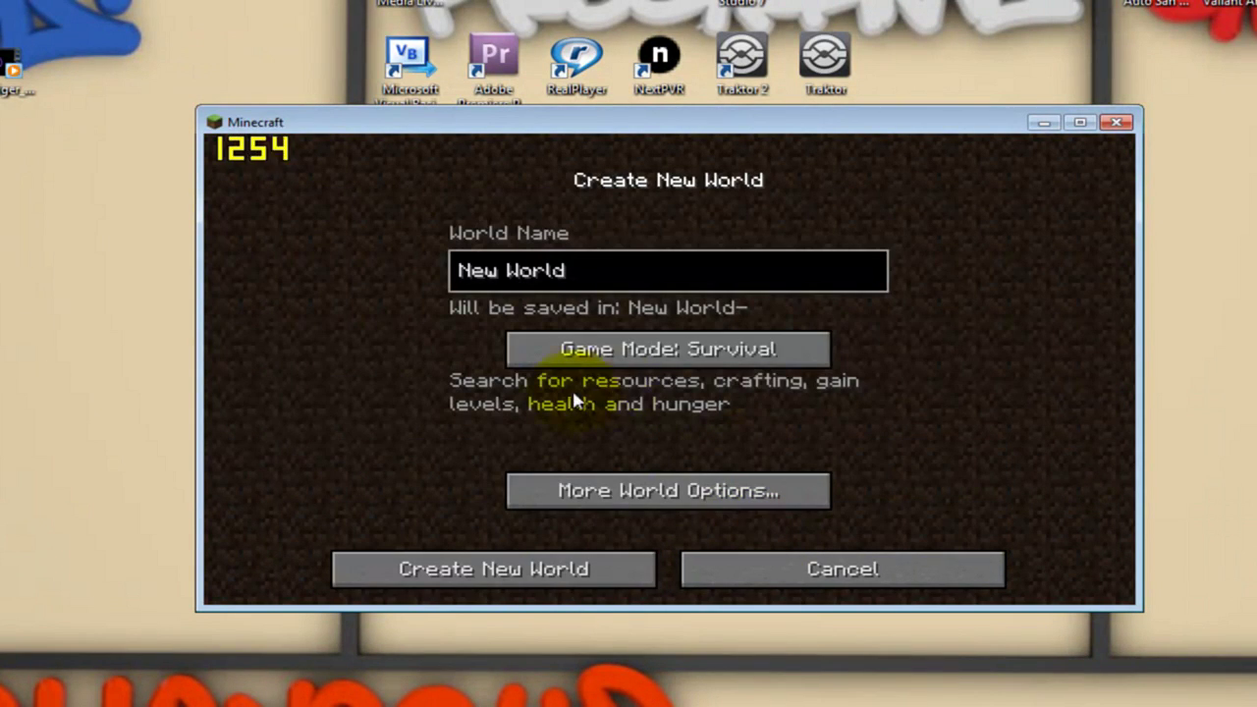
key(BackSpace)
key(BackSpace)
text(Mods)
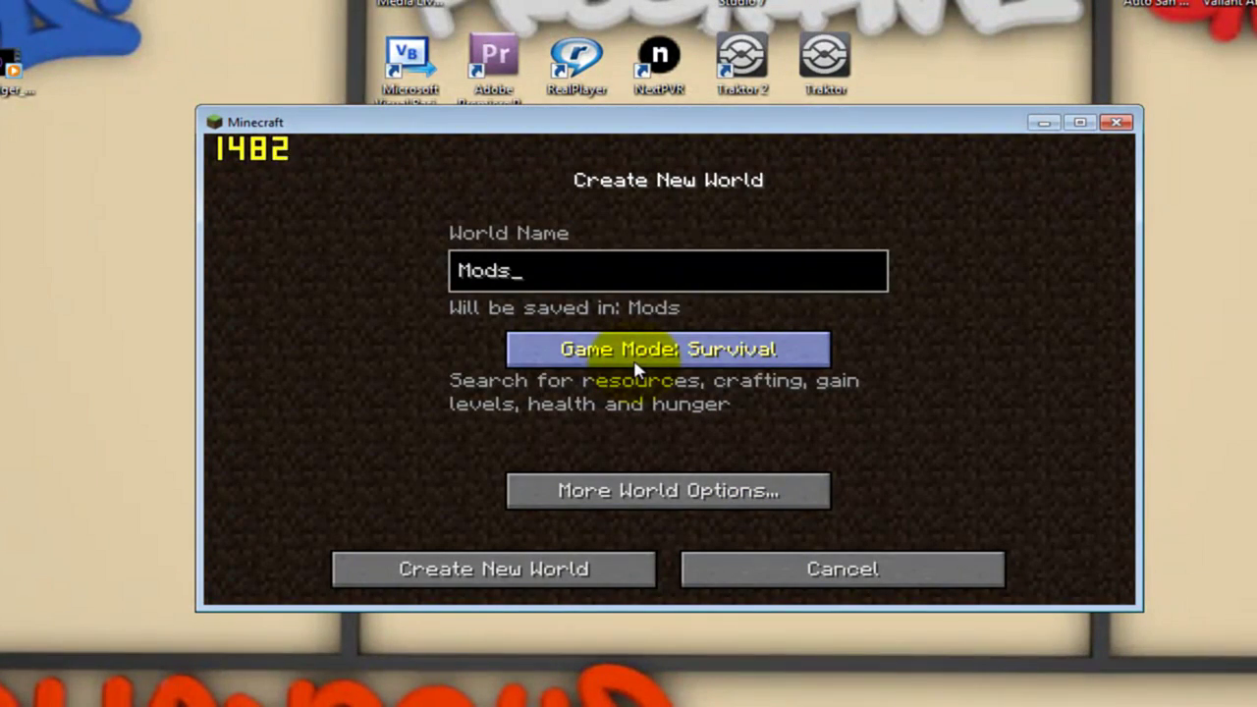
click(560, 575)
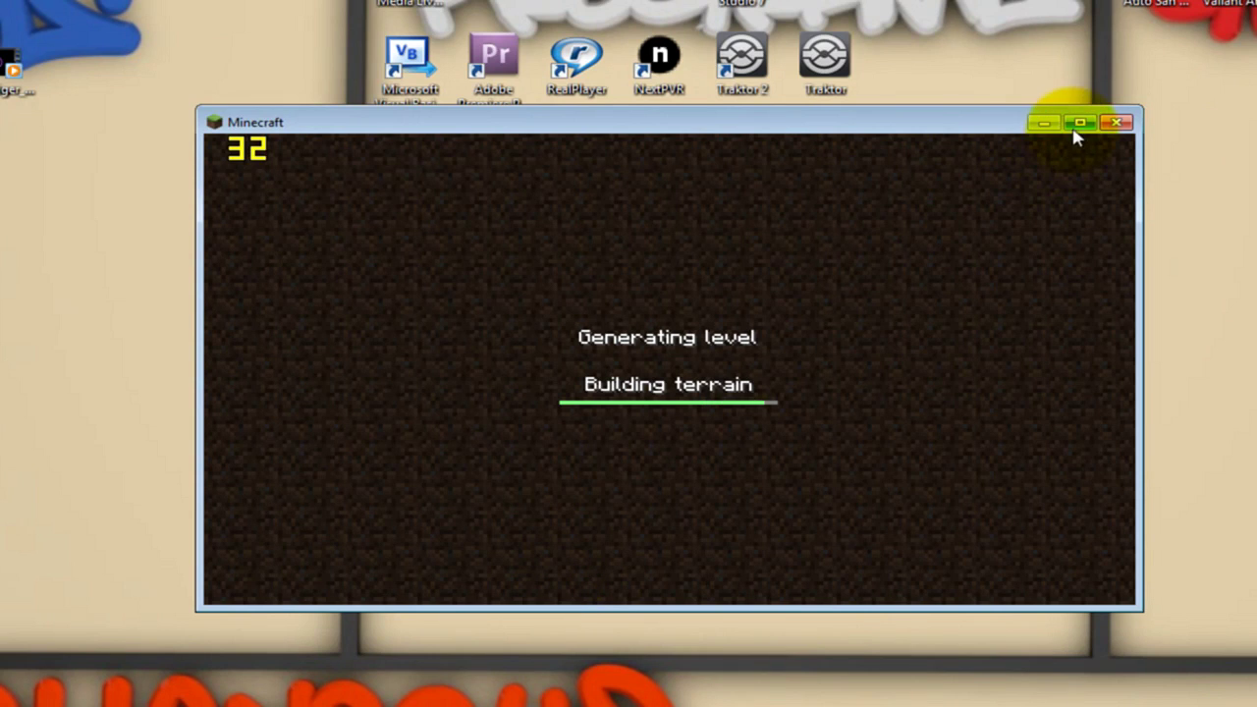
- Maximise the game window while the level generates, switch it back to windowed display, and resume play
click(1079, 121)
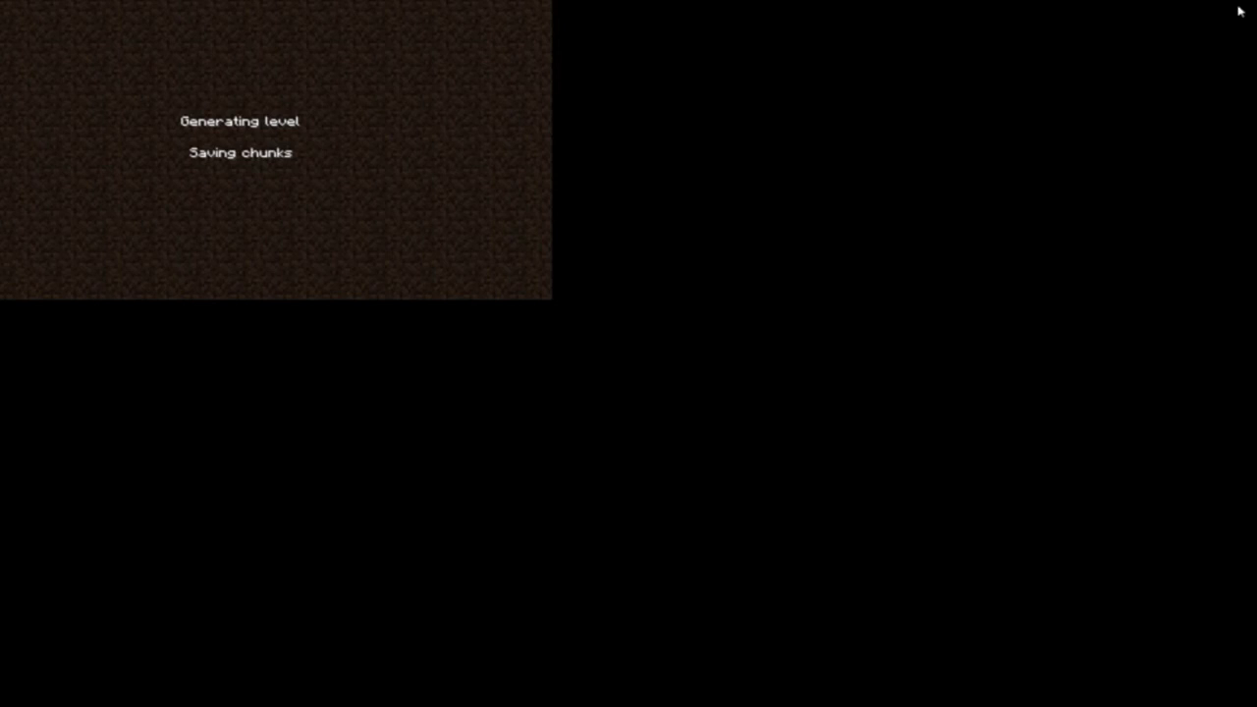
key(F11)
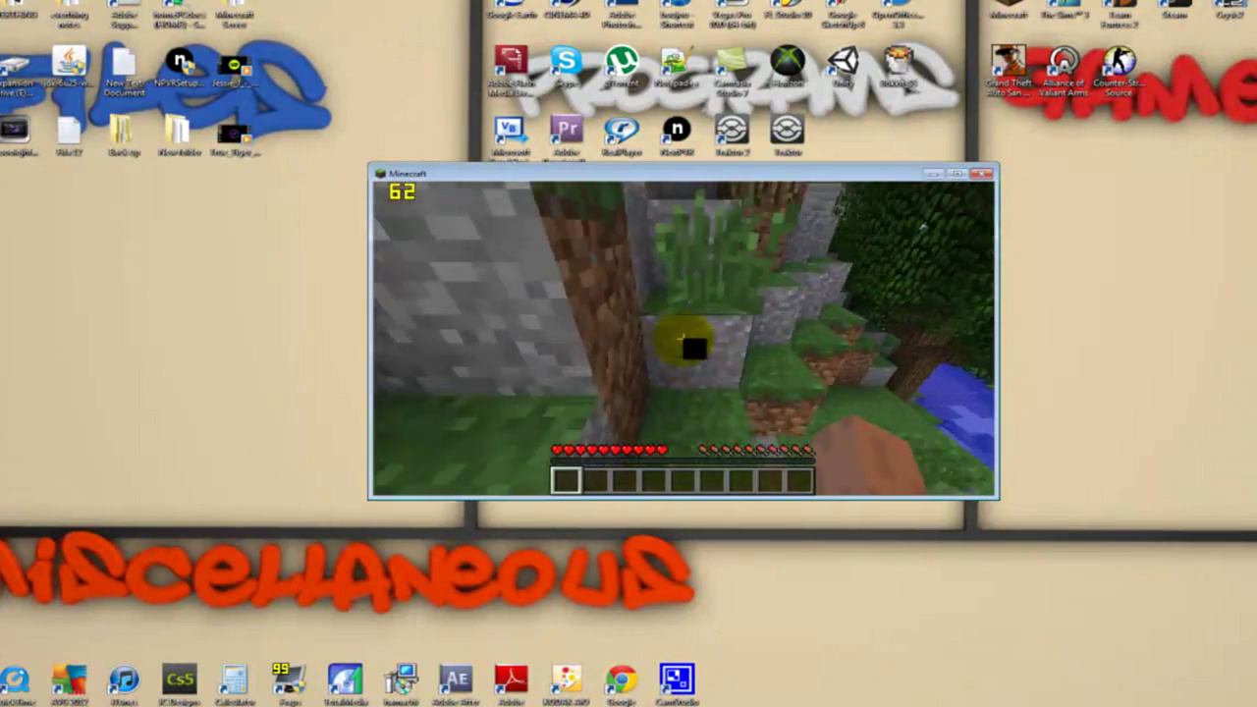
click(706, 323)
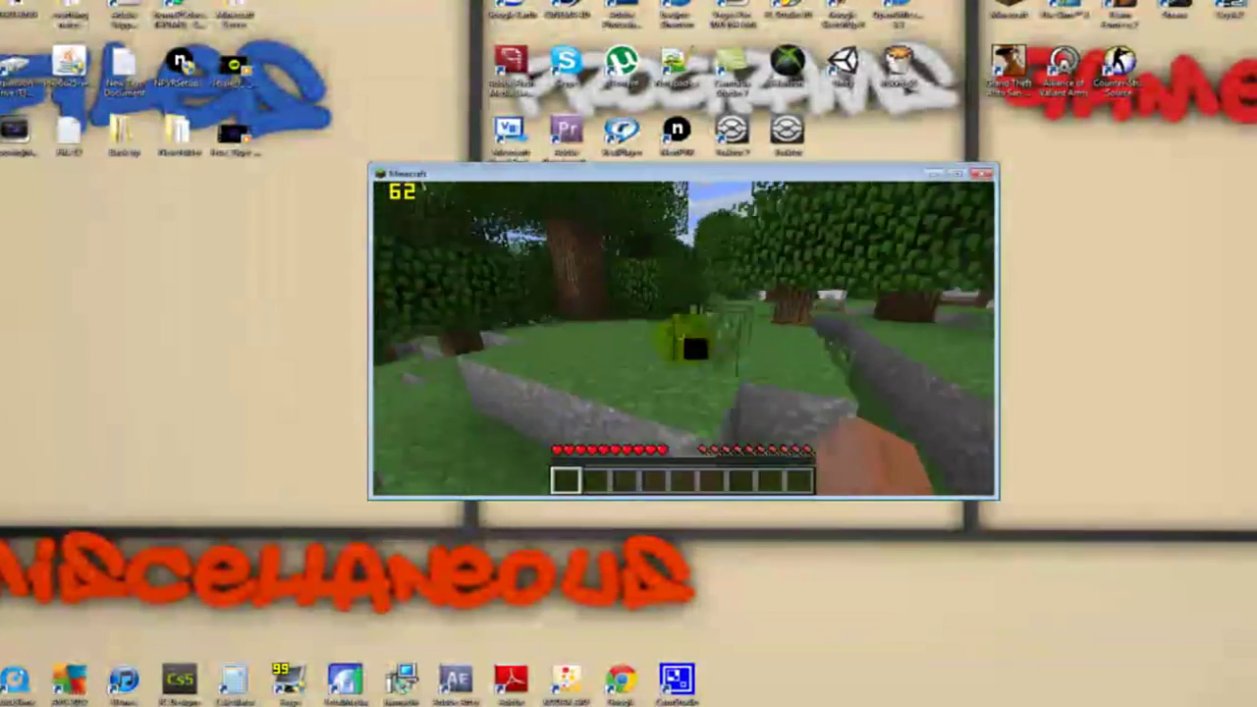
- Open the inventory, maximise the game window, and browse the TooManyItems item list to the potions on page 4
key(e)
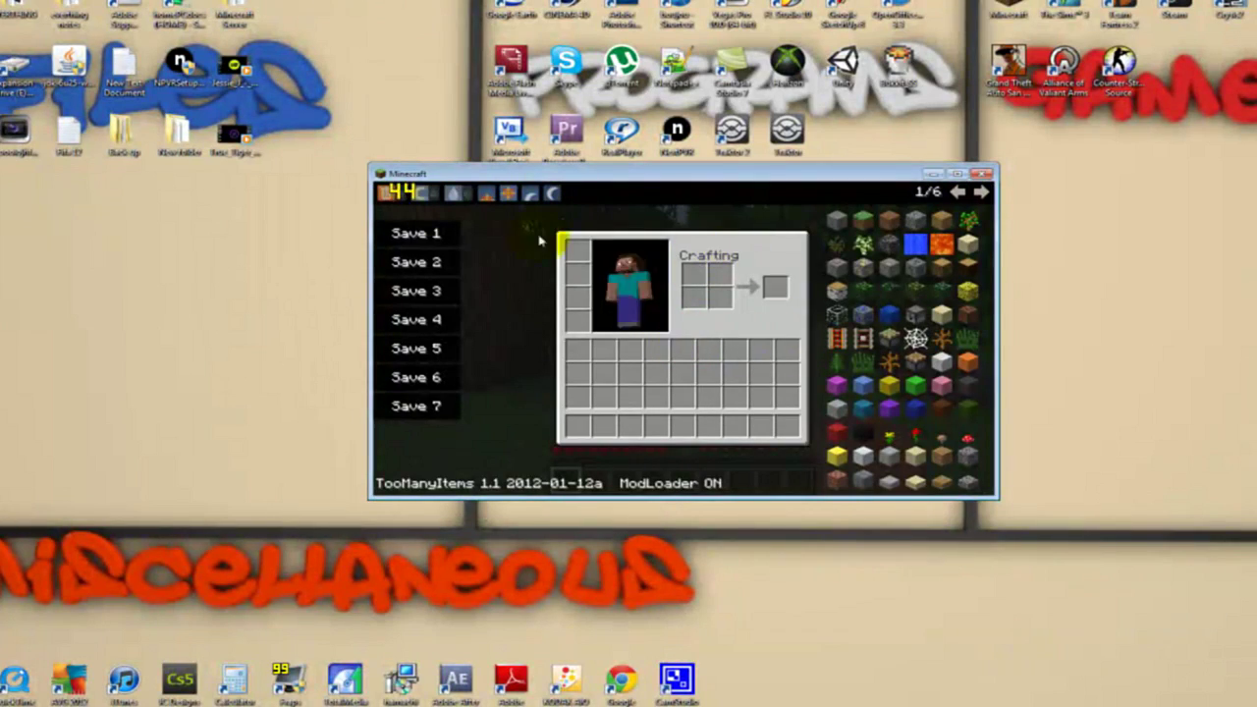
click(955, 177)
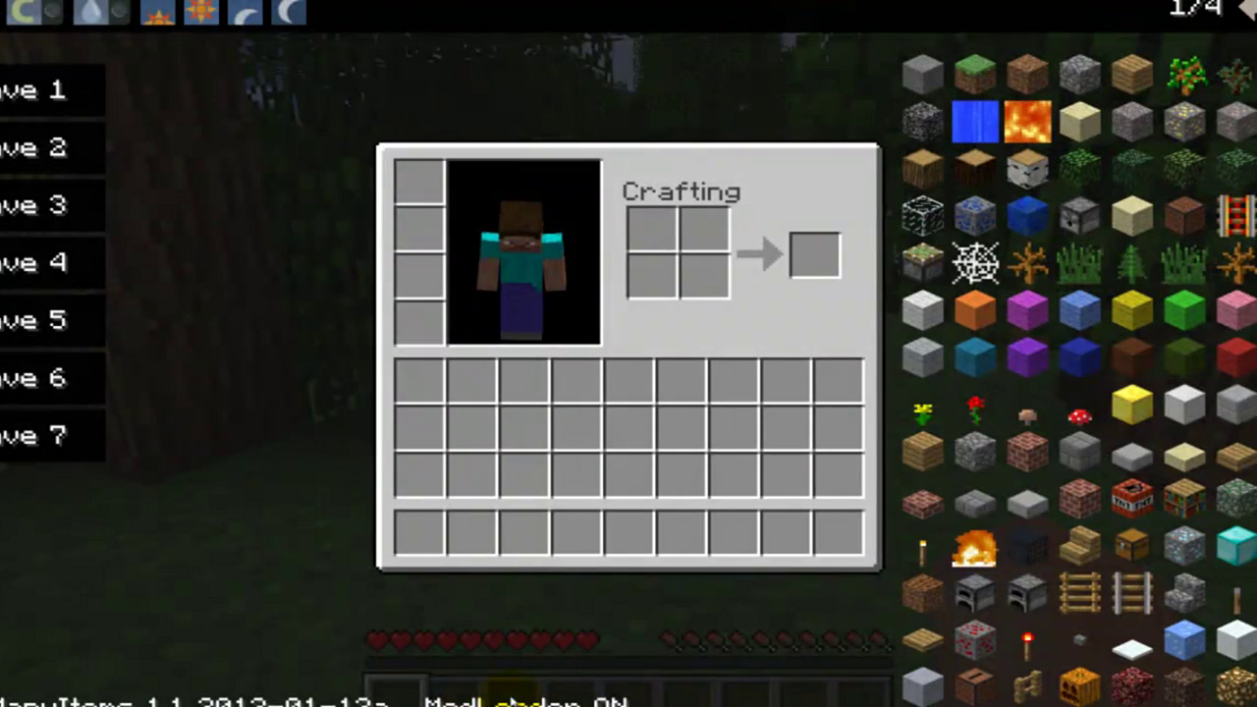
scroll(1076, 373, down, 1)
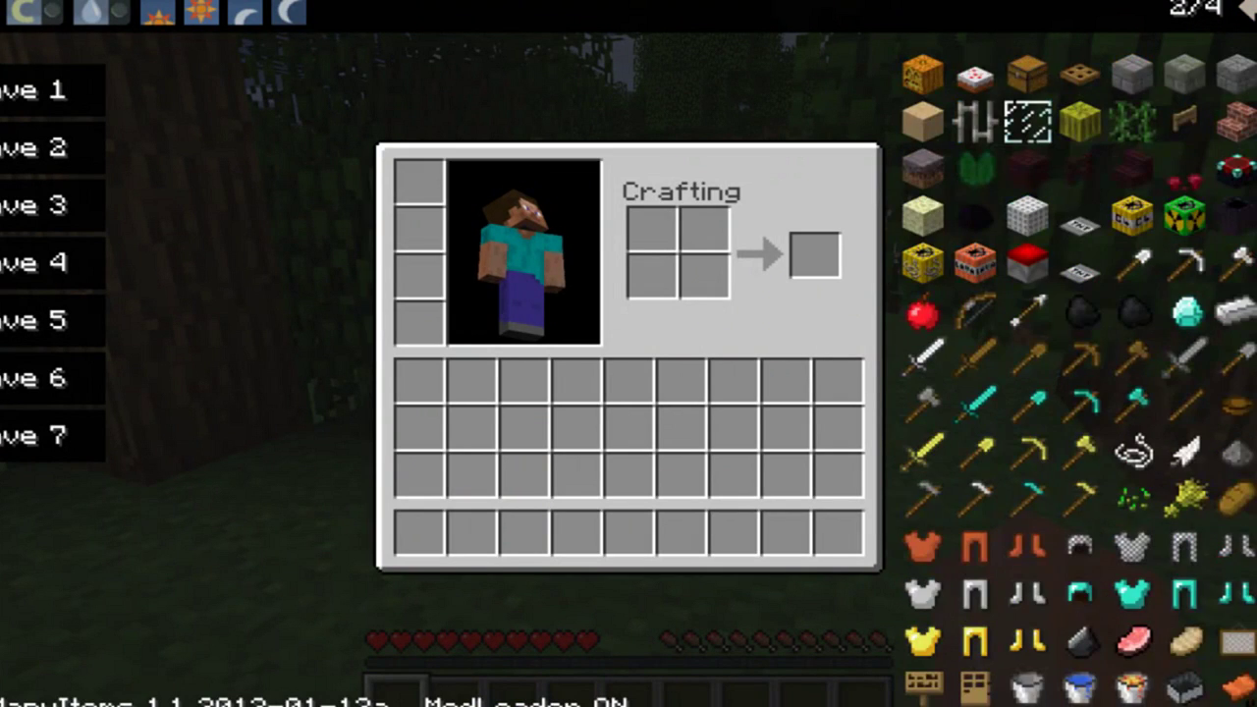
scroll(1075, 373, down, 2)
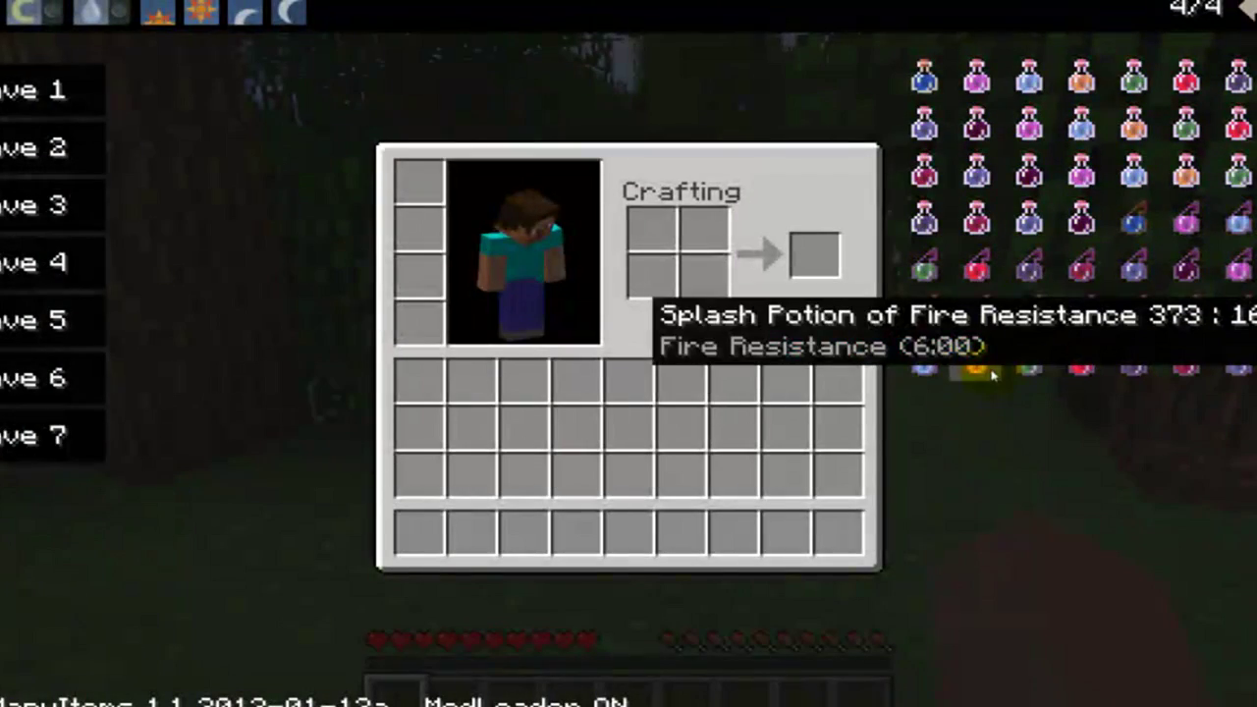
- Throw several Splash Potions of Fire Resistance in the world and check the active effect in the inventory
key(e)
right_click(628, 354)
right_click(629, 354)
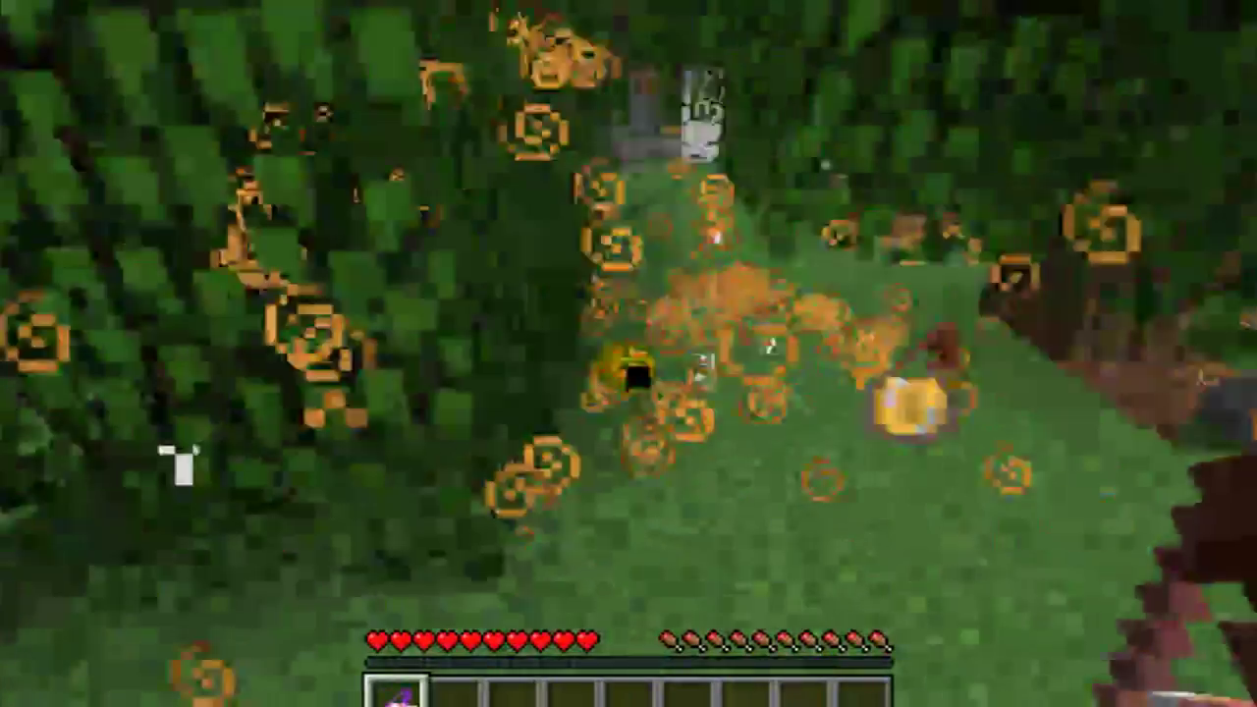
right_click(628, 354)
right_click(629, 354)
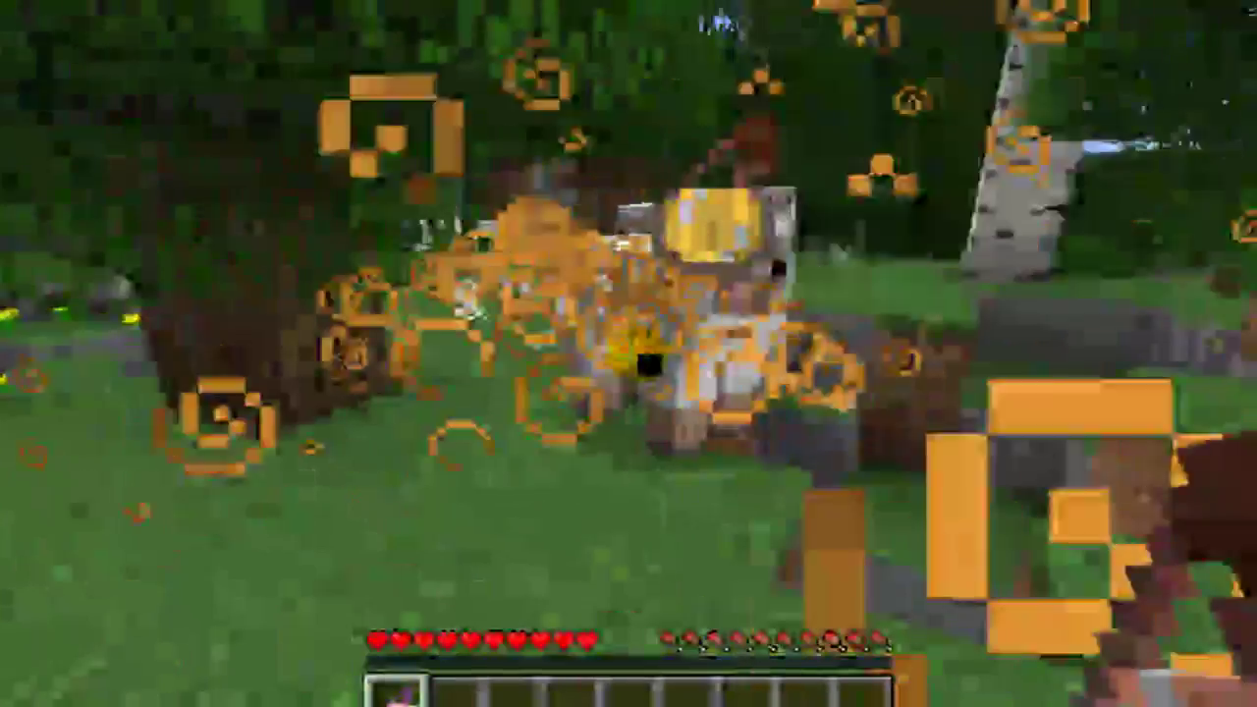
right_click(629, 354)
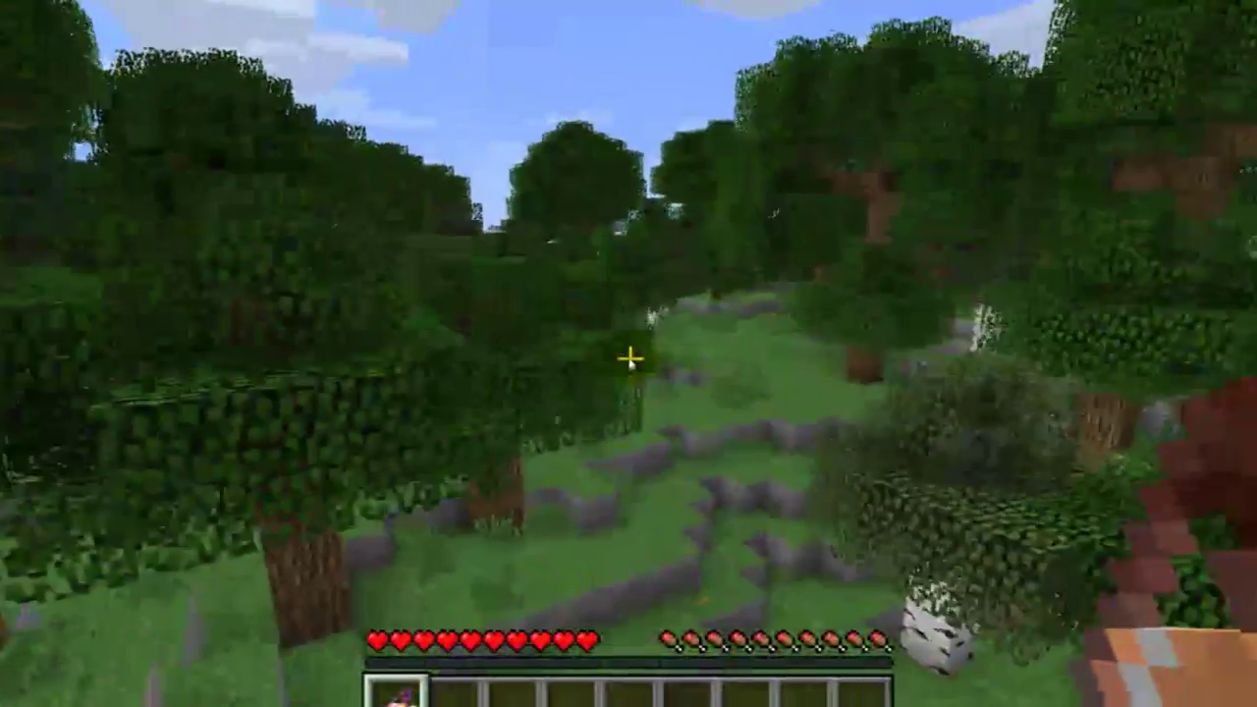
key(e)
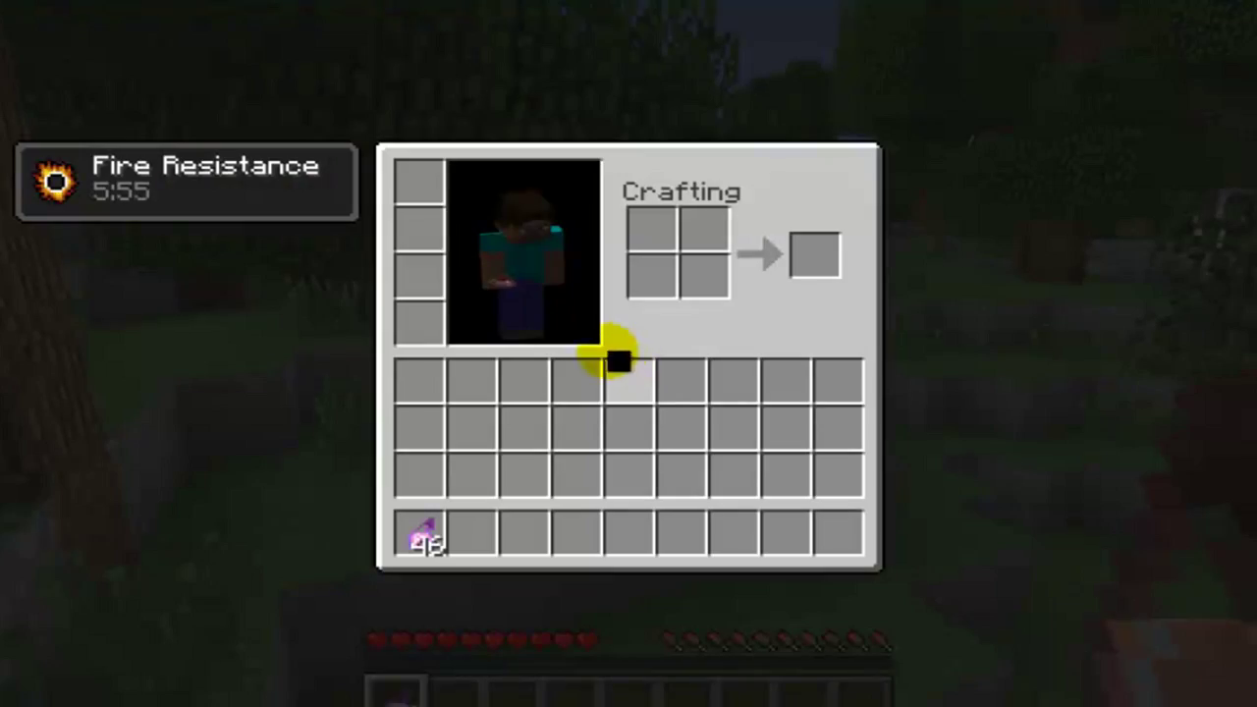
key(e)
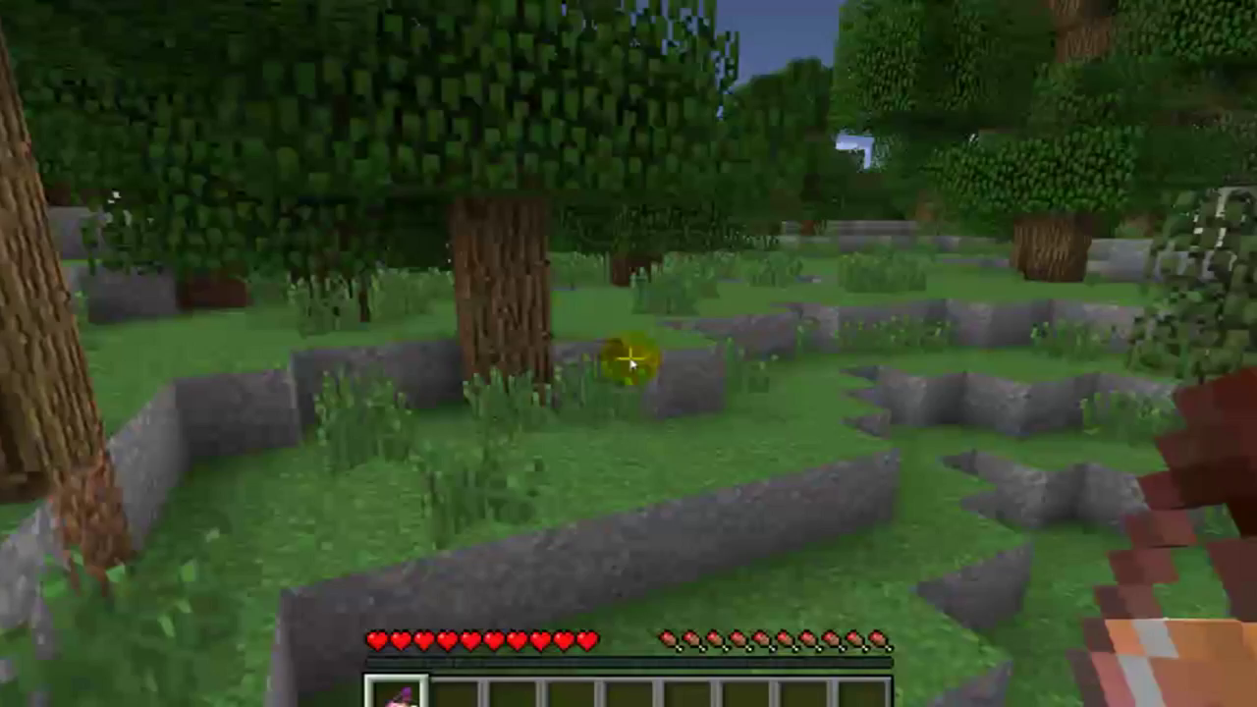